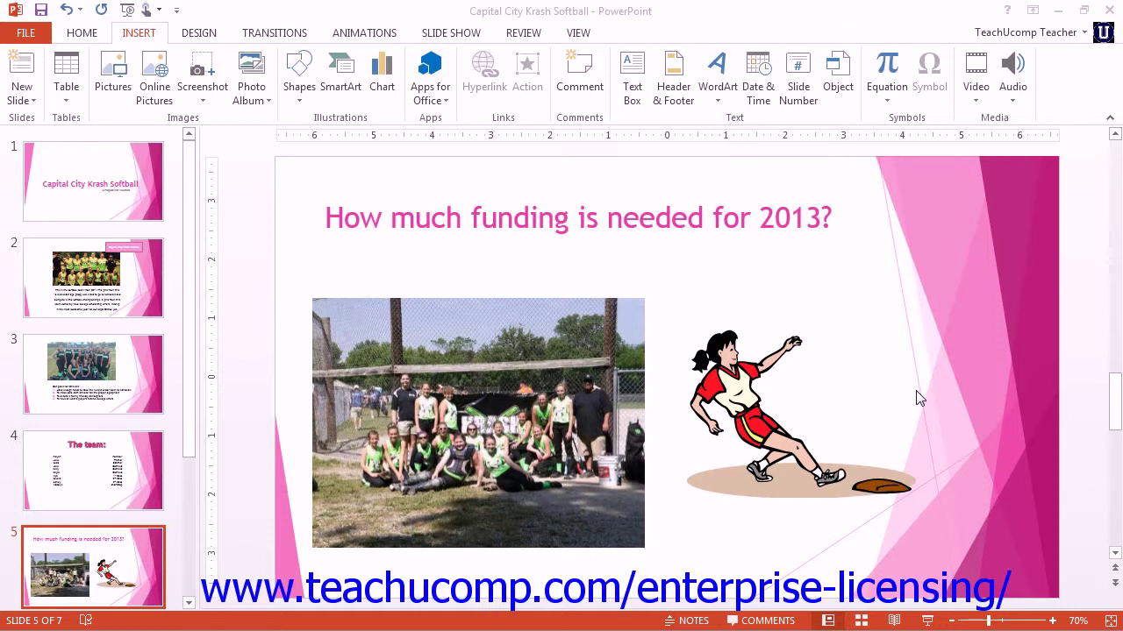
# - Select the team photo on slide 5 and show the Picture Tools Format options
pyautogui.click(602, 415)
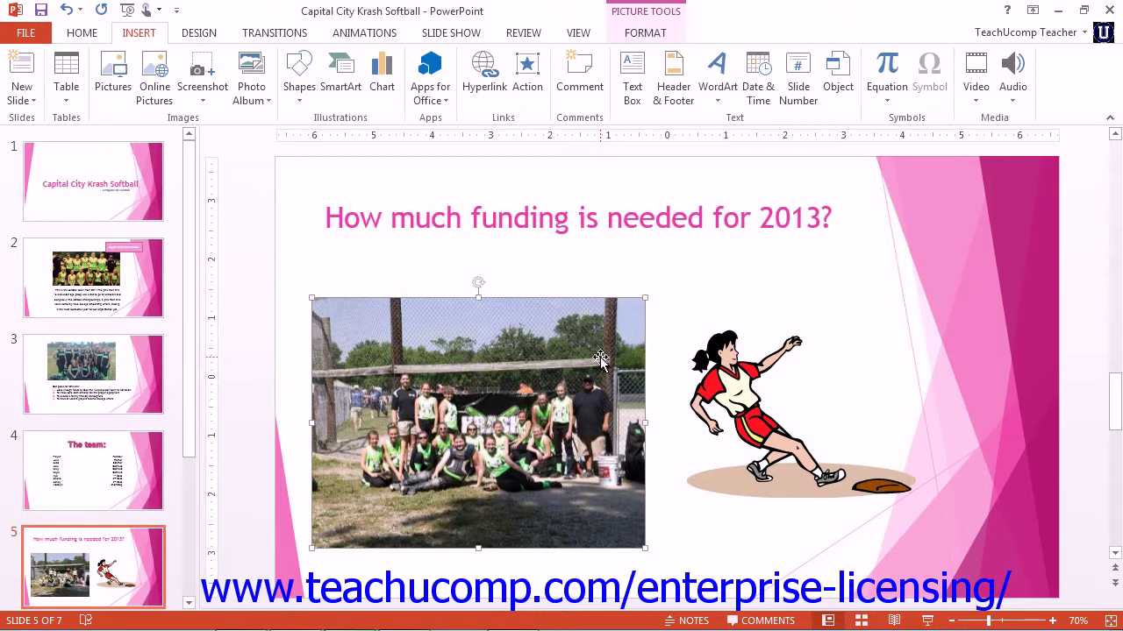
pyautogui.click(602, 273)
pyautogui.click(541, 389)
pyautogui.click(641, 32)
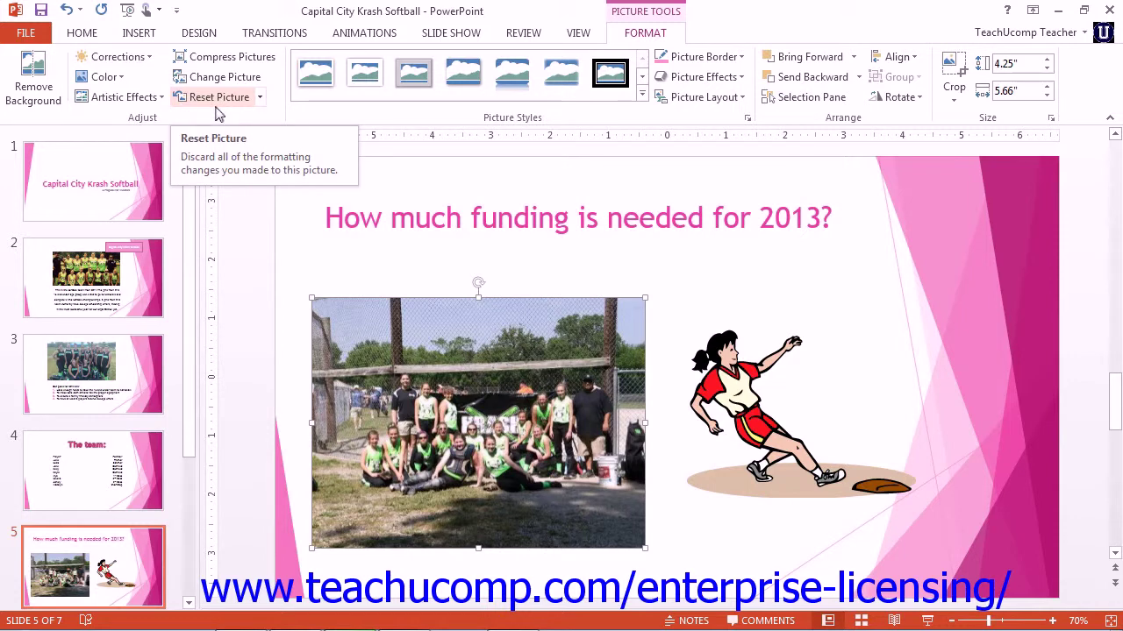
# - Run Remove Background on the photo, marking its left and right strips for removal, and keep changes
pyautogui.click(52, 95)
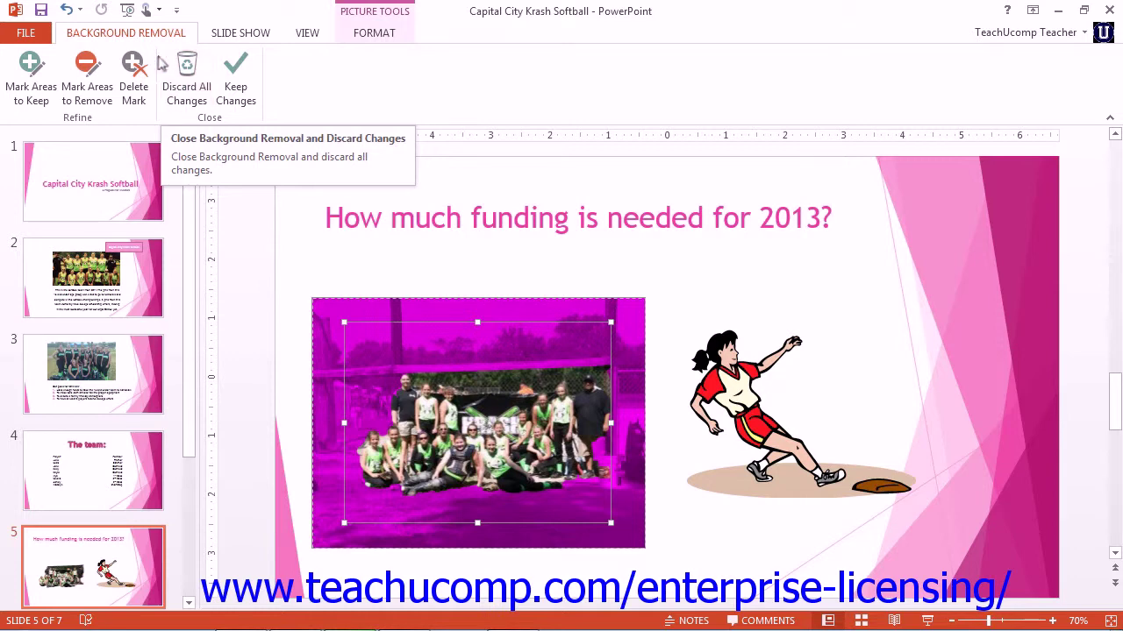
pyautogui.click(78, 83)
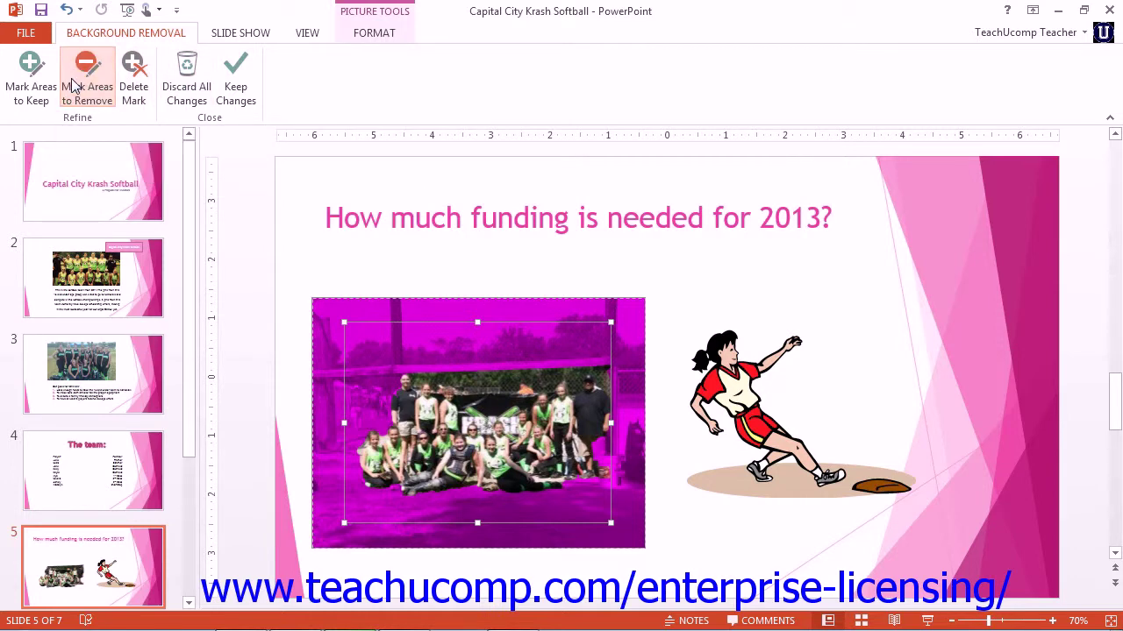
pyautogui.moveTo(383, 368); pyautogui.dragTo(387, 492)
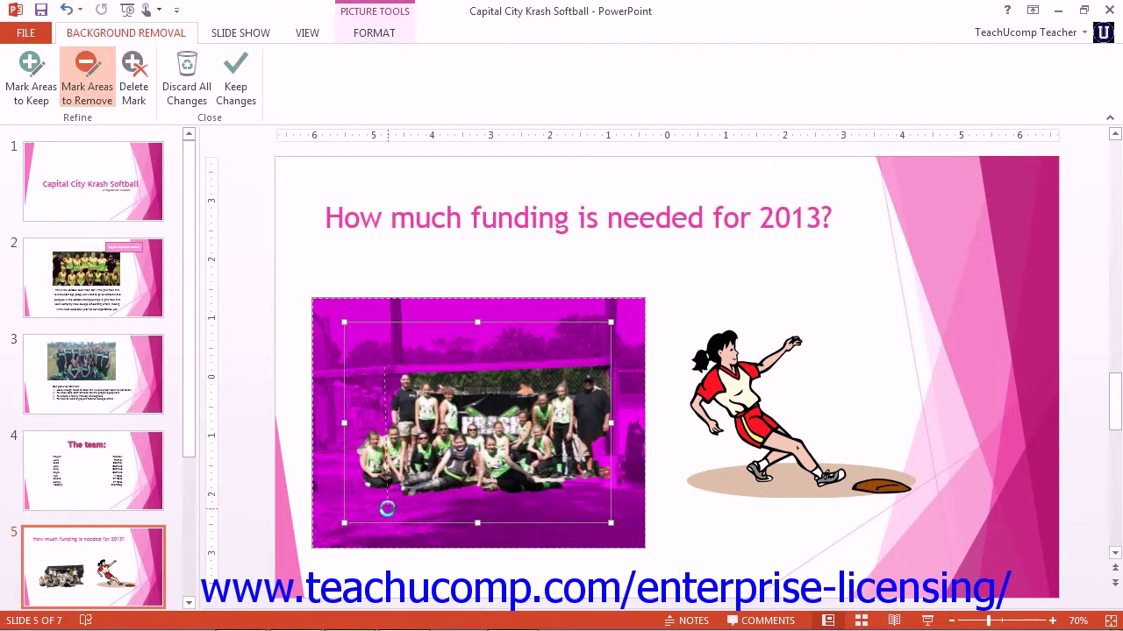
pyautogui.moveTo(388, 502); pyautogui.dragTo(387, 501)
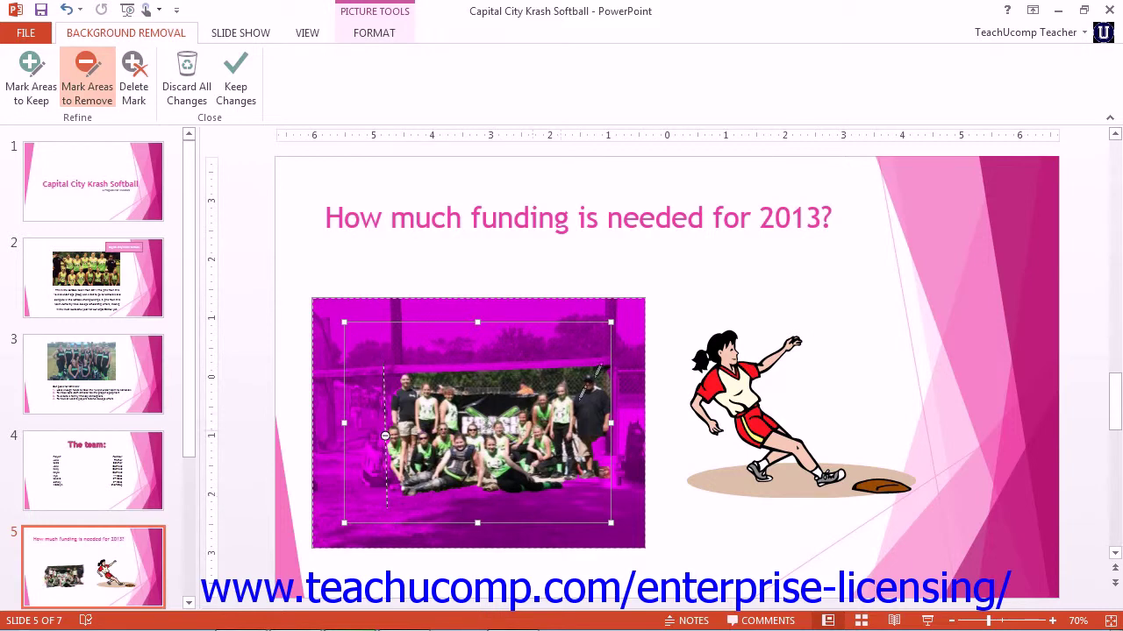
pyautogui.moveTo(579, 344); pyautogui.dragTo(577, 504)
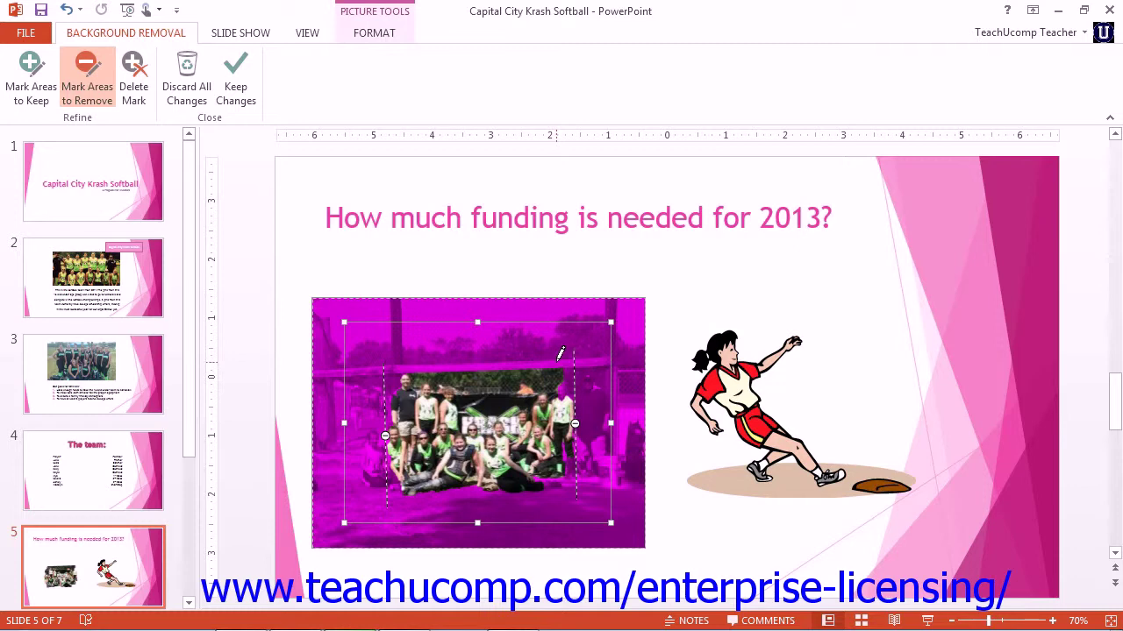
pyautogui.click(236, 88)
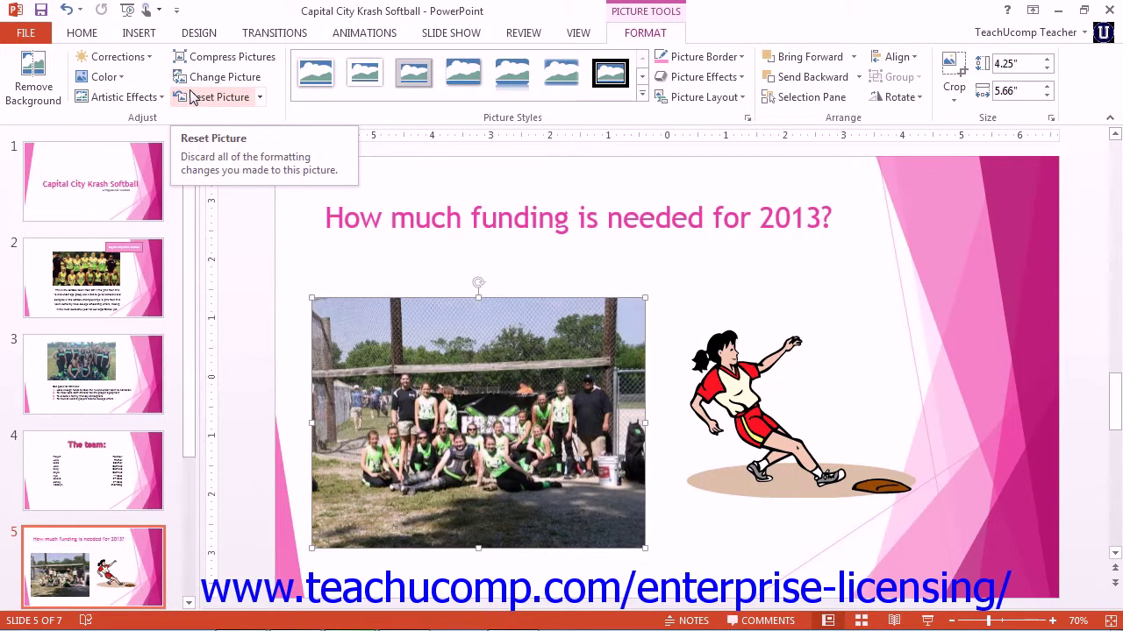
pyautogui.click(149, 58)
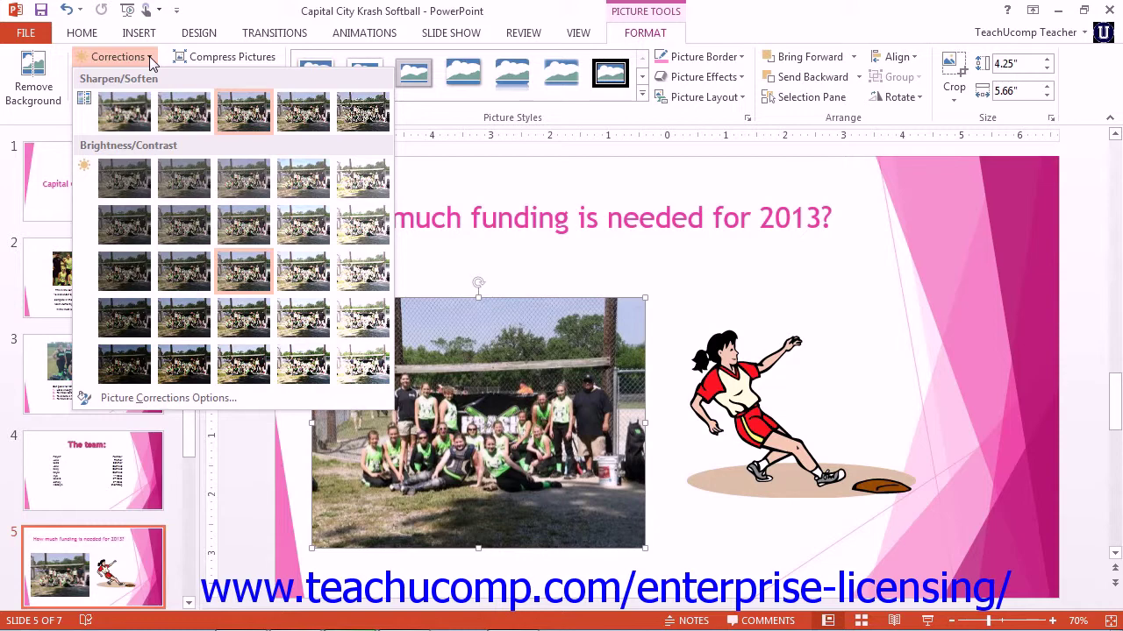
pyautogui.click(196, 397)
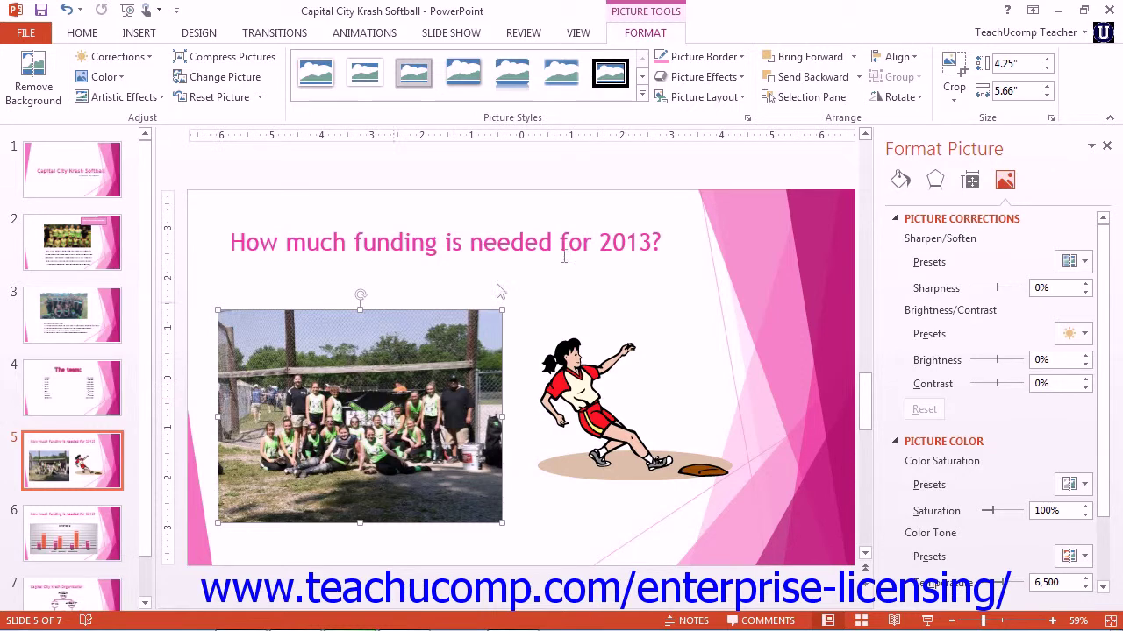
pyautogui.click(1106, 147)
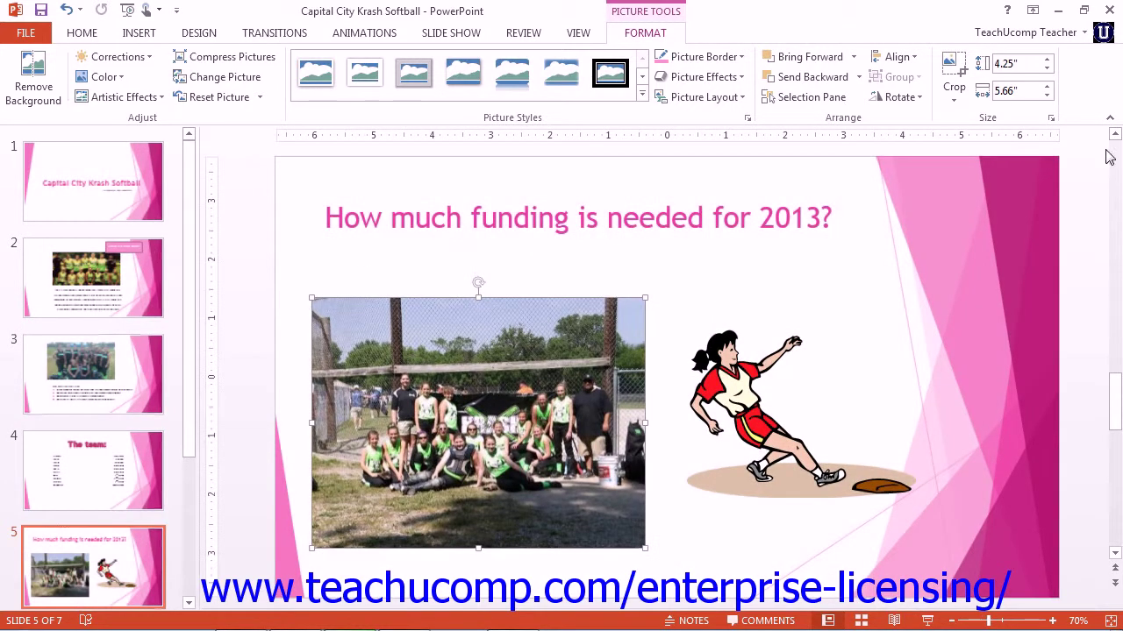
pyautogui.click(107, 79)
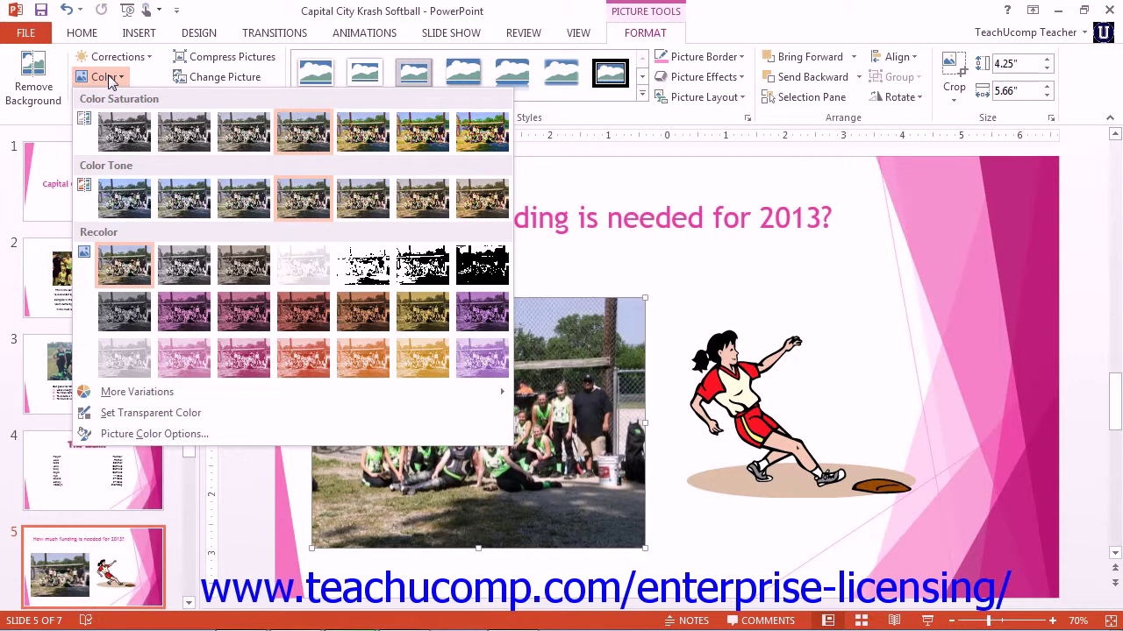
pyautogui.moveTo(163, 394)
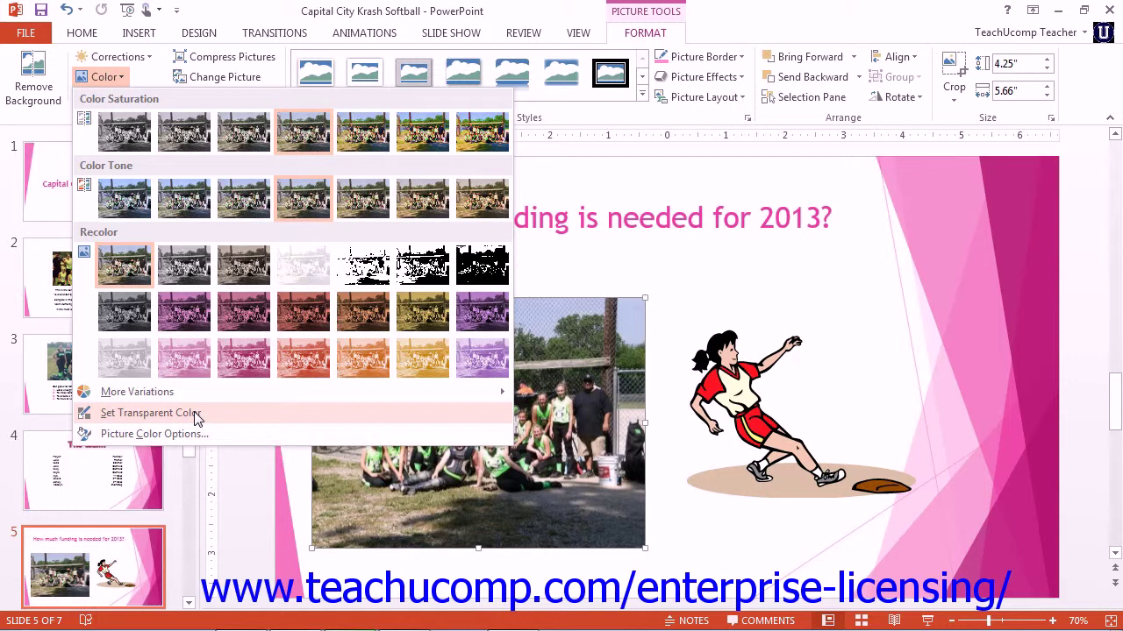
pyautogui.click(199, 434)
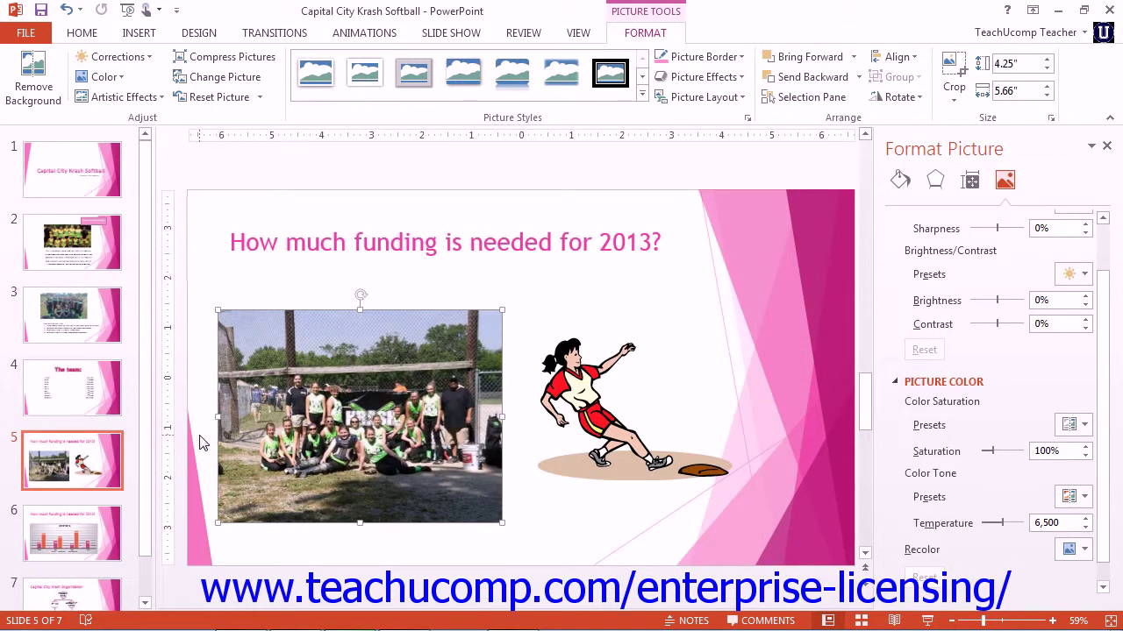
pyautogui.click(1106, 146)
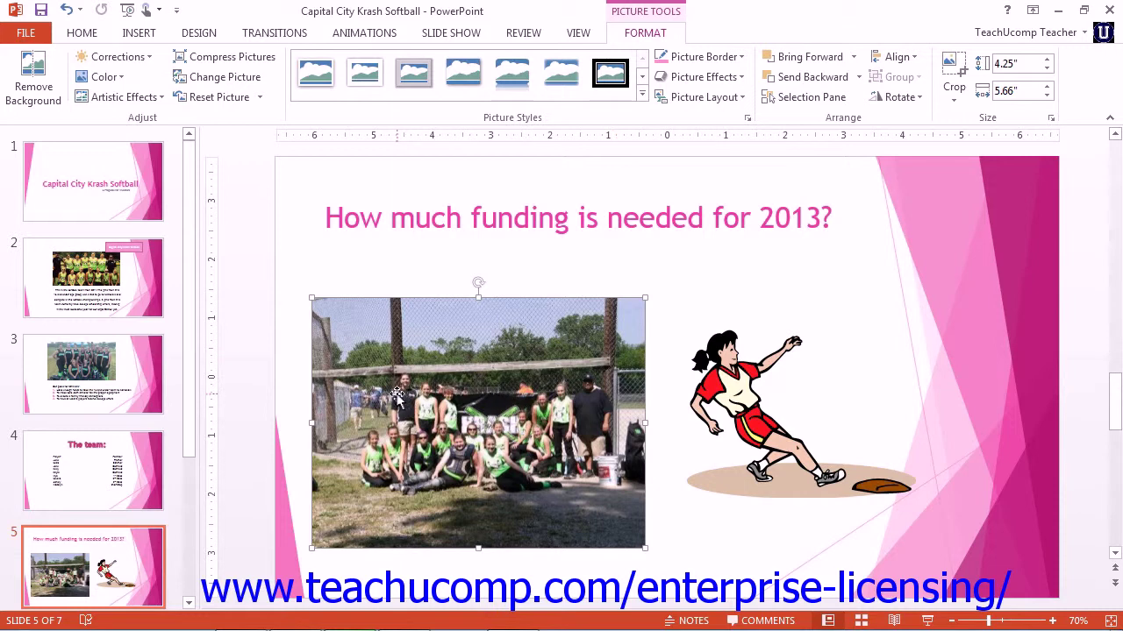
pyautogui.click(151, 97)
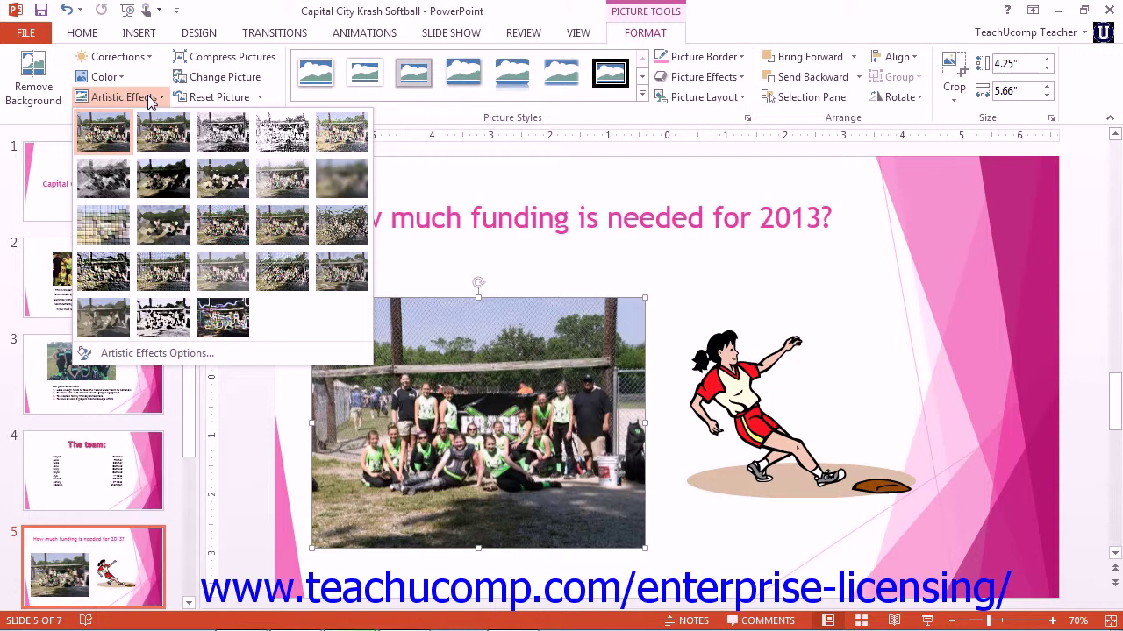
pyautogui.click(195, 355)
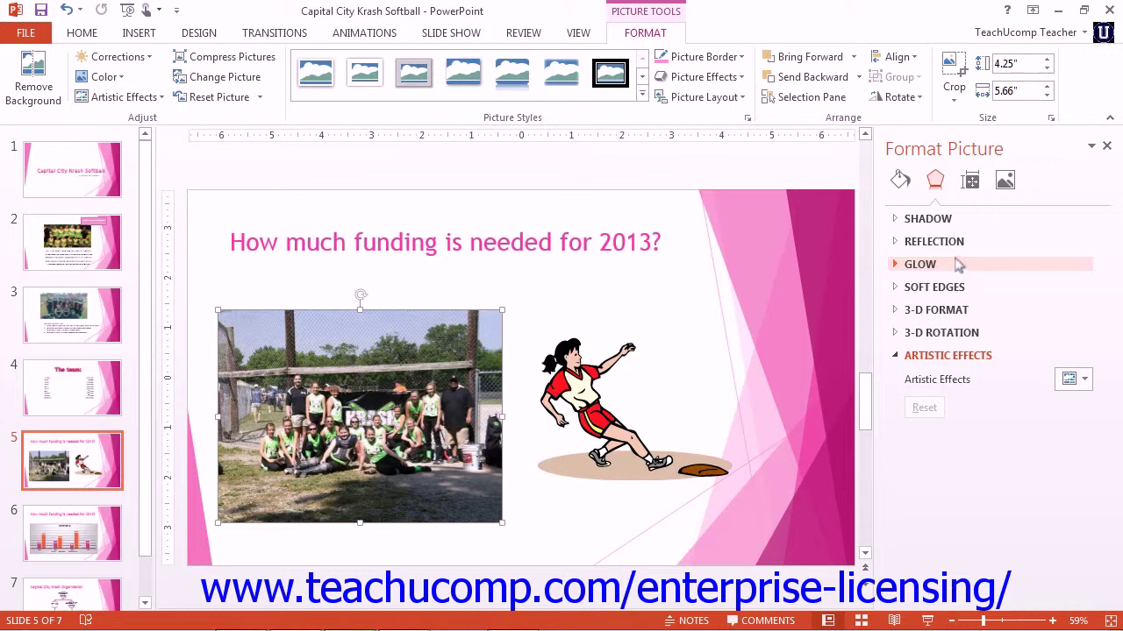
pyautogui.click(1106, 148)
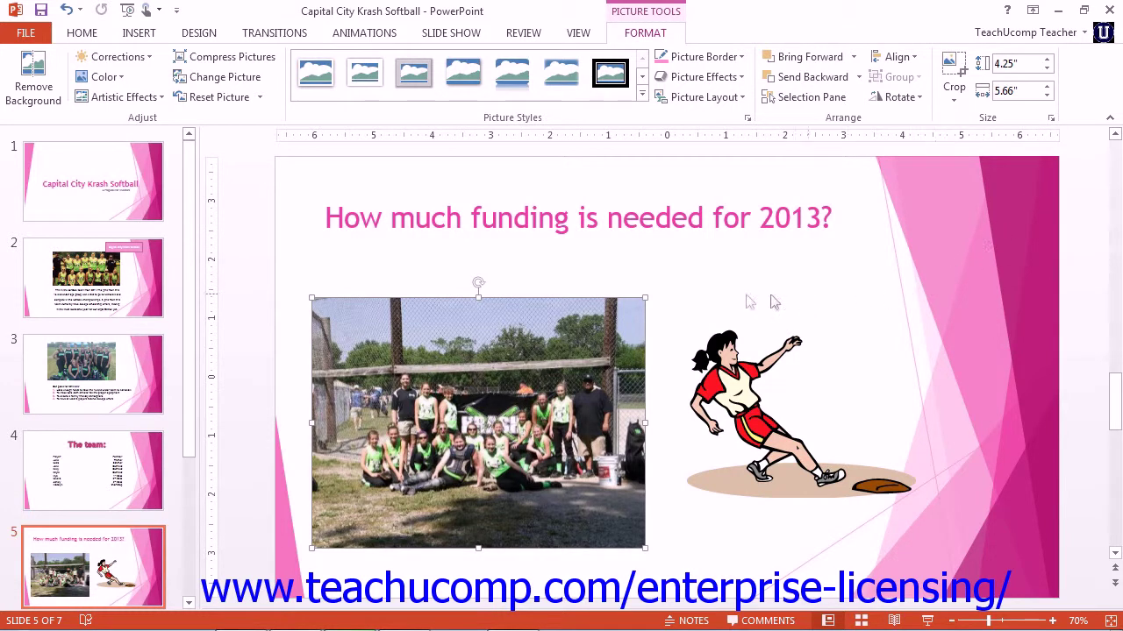
# - Cancel Compress Pictures without compressing, then bring up Change Picture's Insert Pictures dialog
pyautogui.click(331, 312)
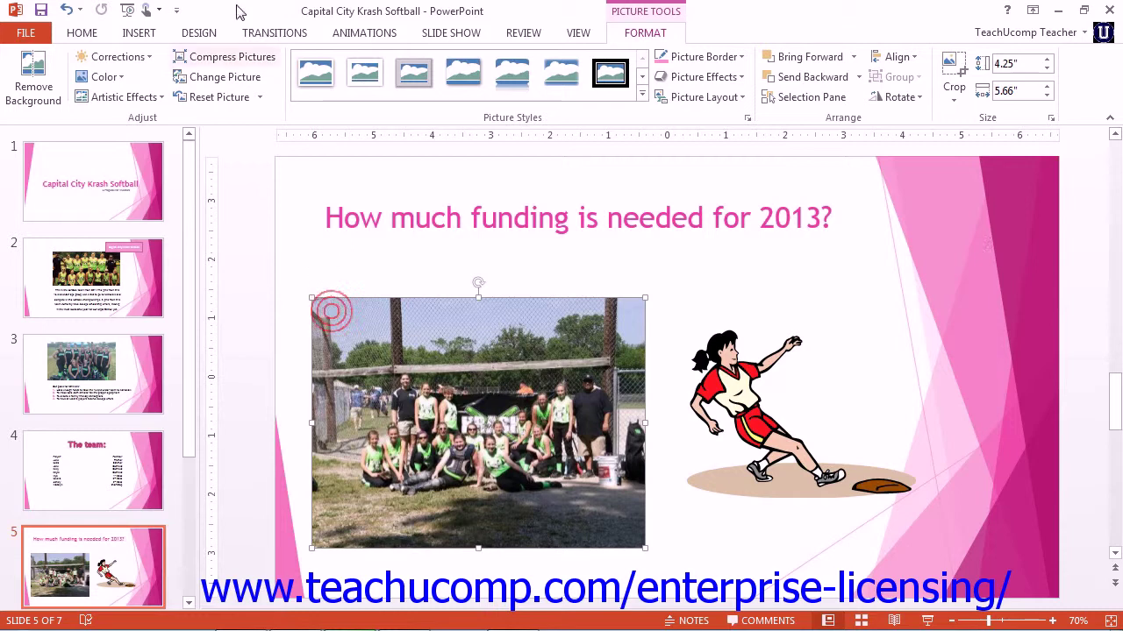
pyautogui.click(237, 56)
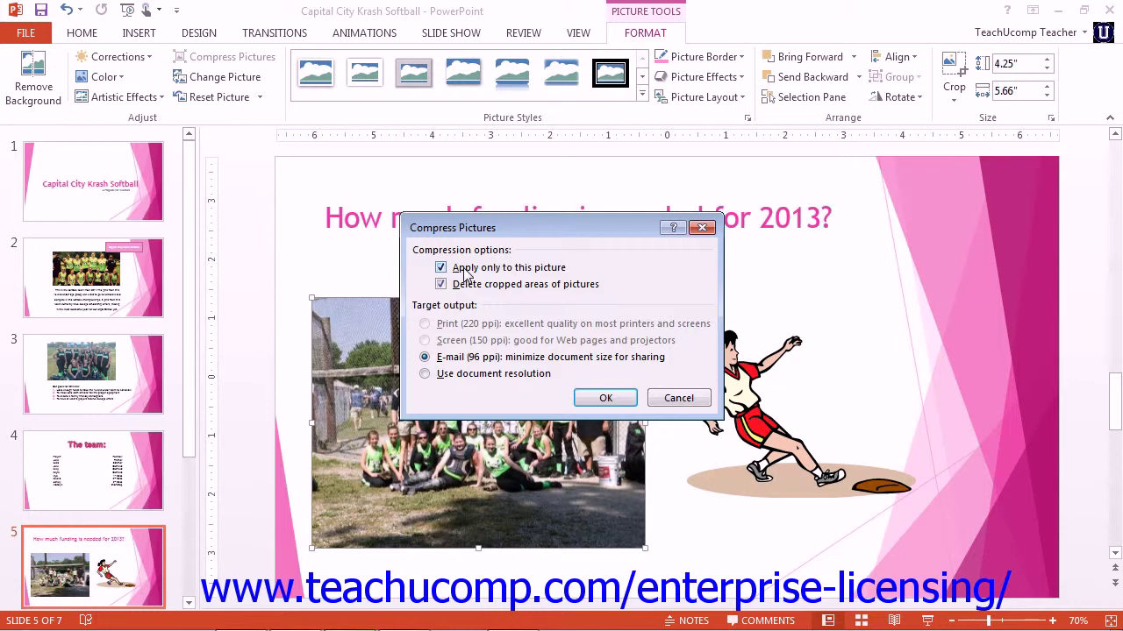
pyautogui.click(678, 401)
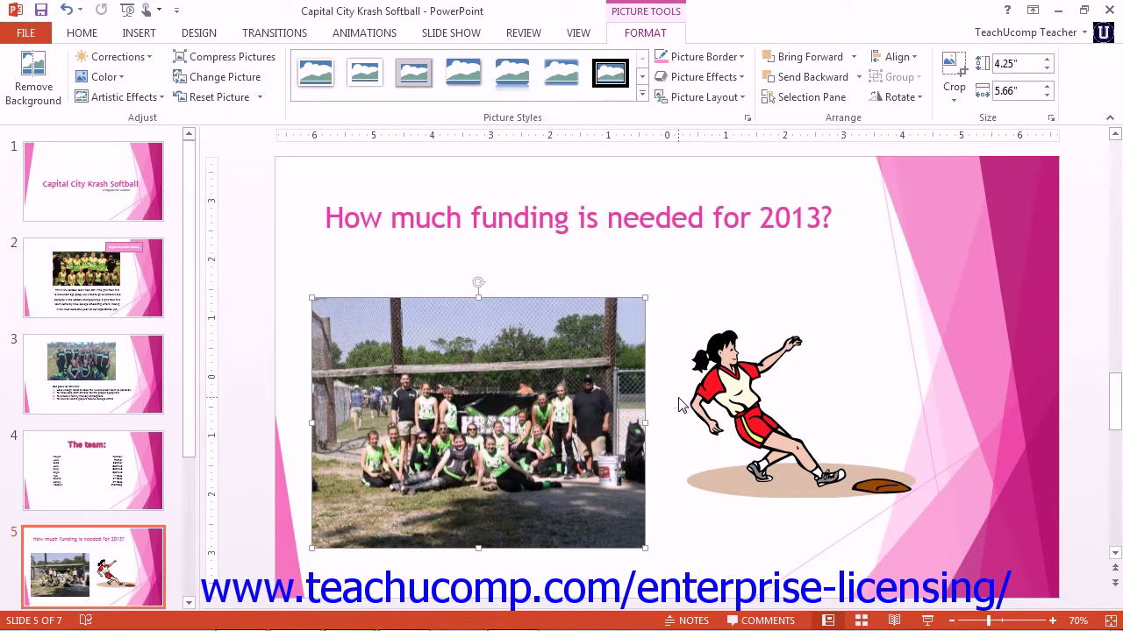
pyautogui.click(240, 84)
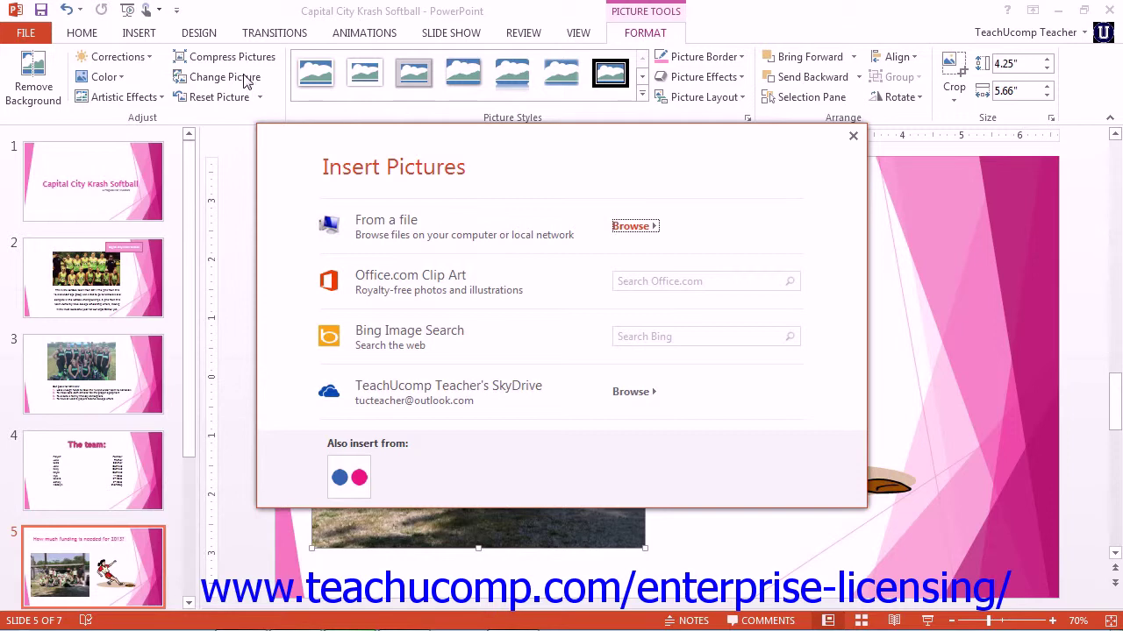
# - Close the Insert Pictures dialog without replacing the team photo
pyautogui.click(852, 138)
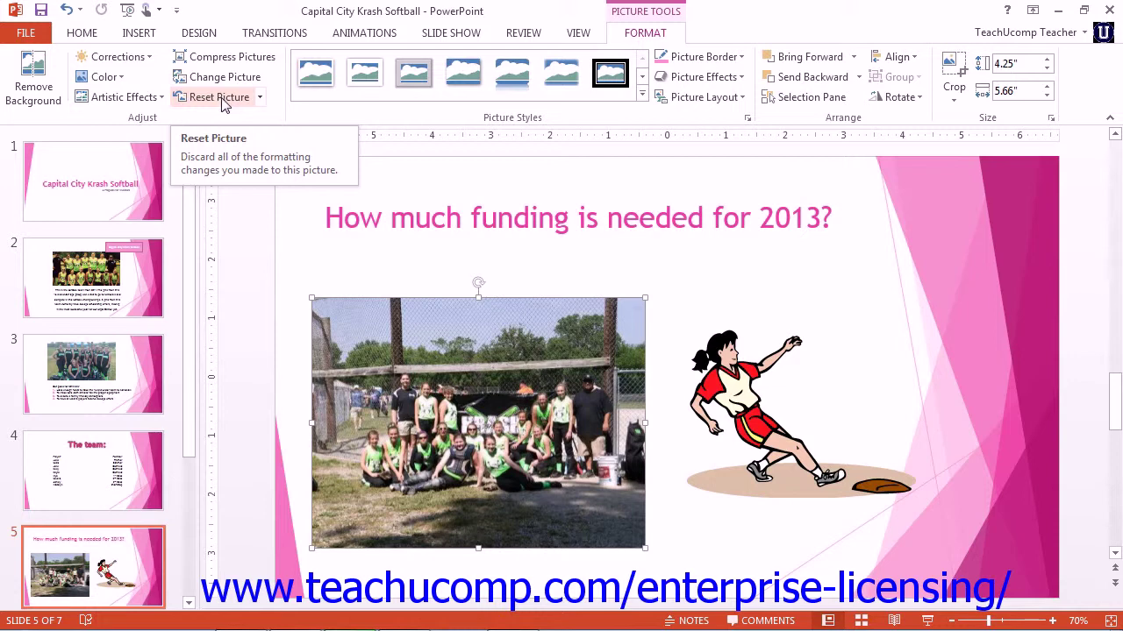
pyautogui.click(259, 98)
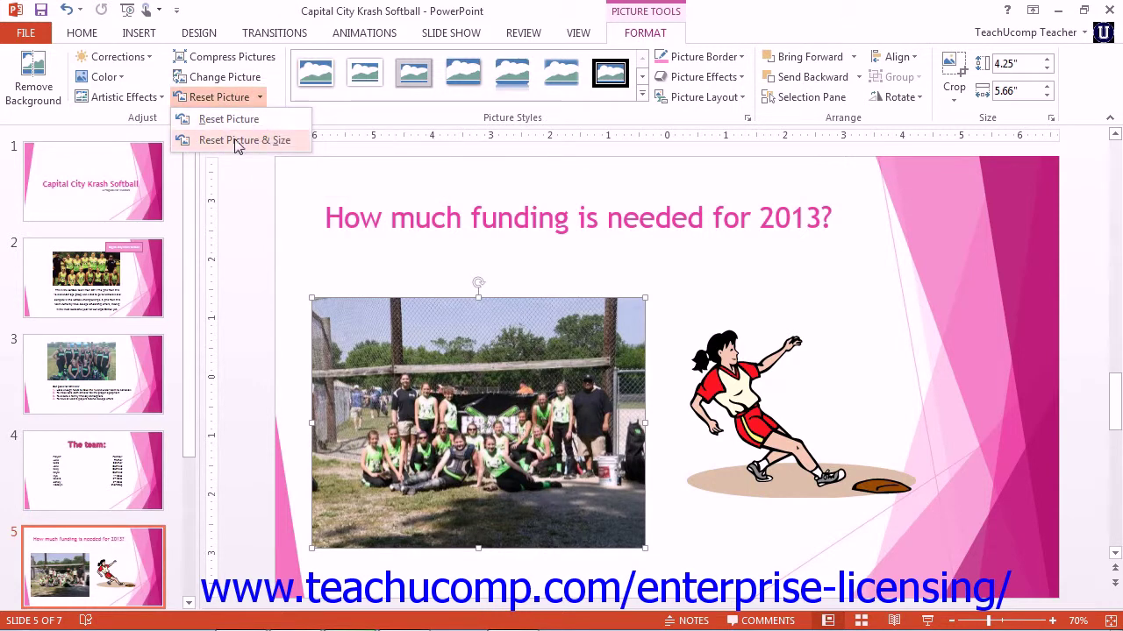
pyautogui.click(478, 178)
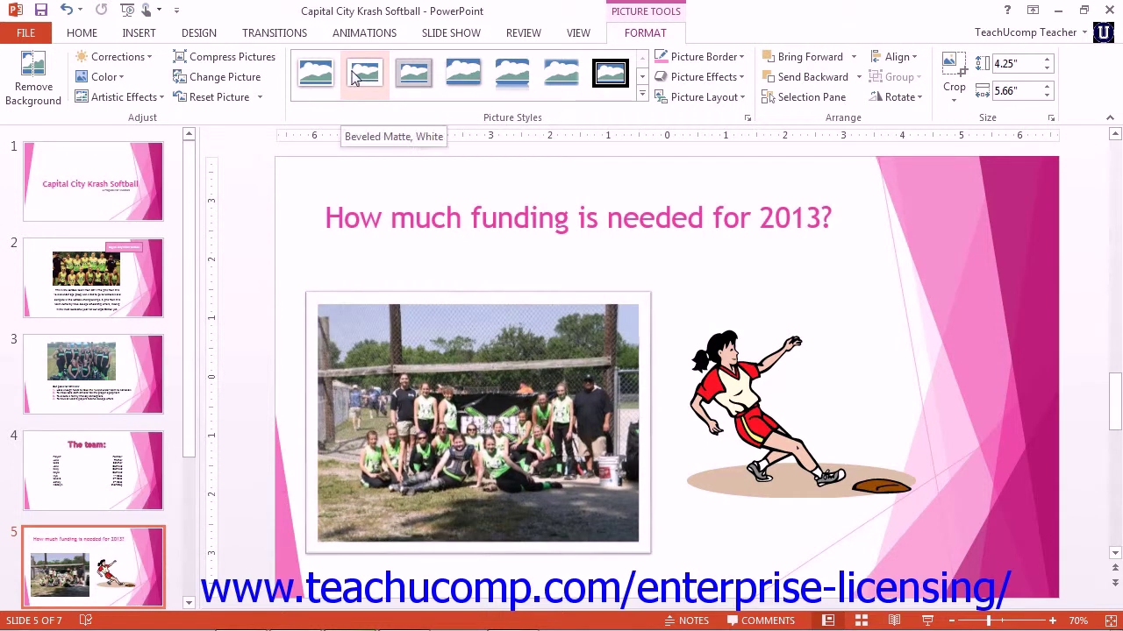
# - Give the photo the rounded, reflected picture style with a dark pink border
pyautogui.click(419, 77)
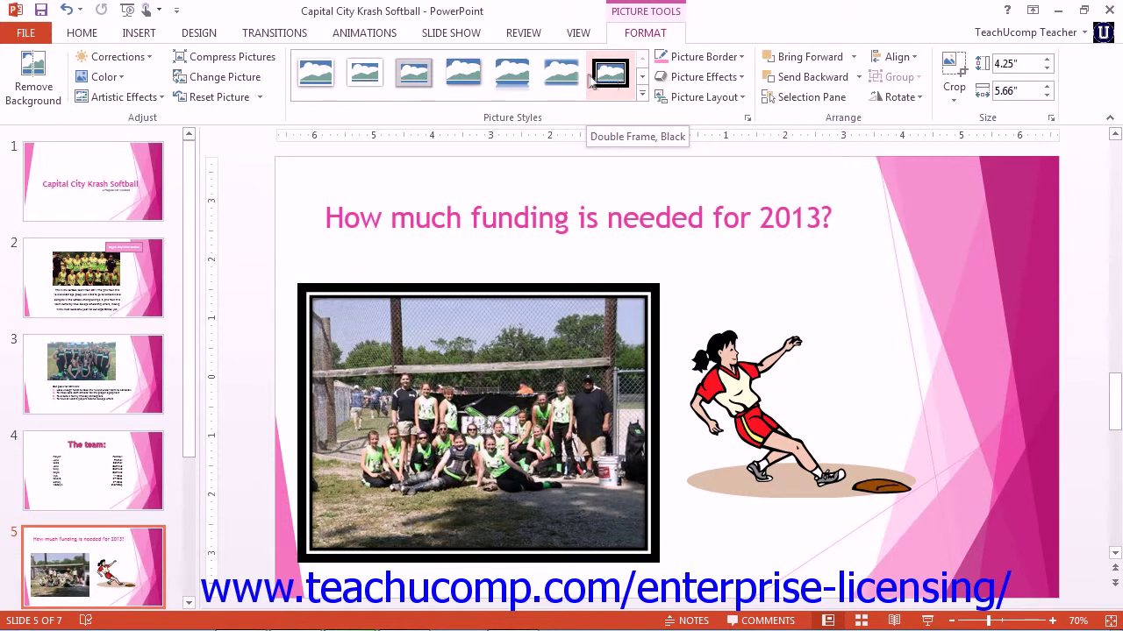
pyautogui.click(514, 79)
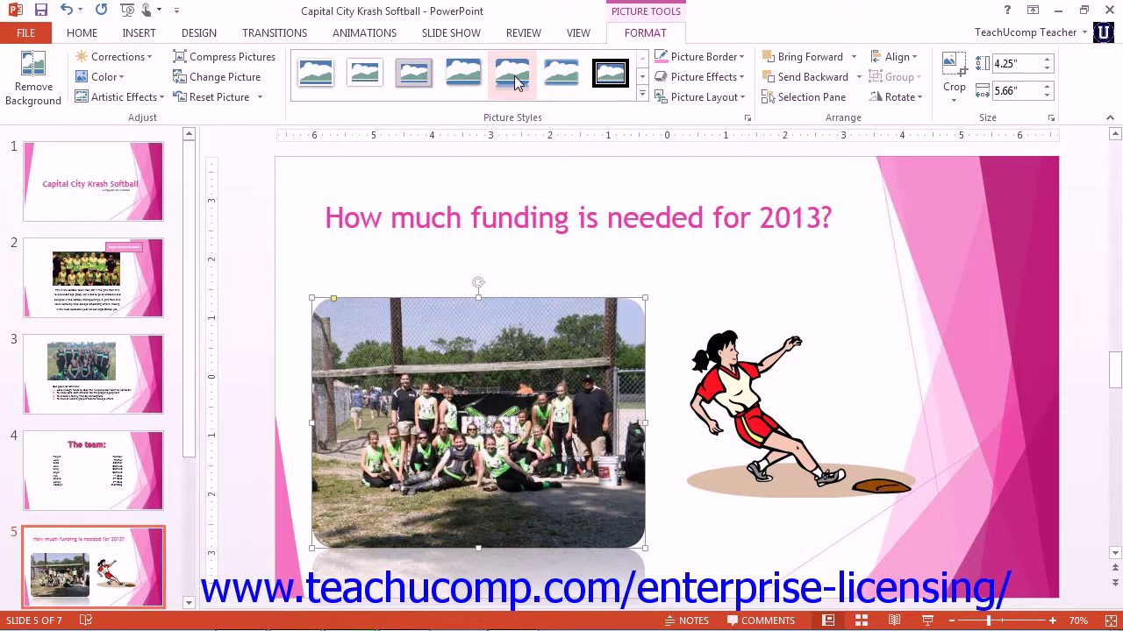
pyautogui.click(736, 57)
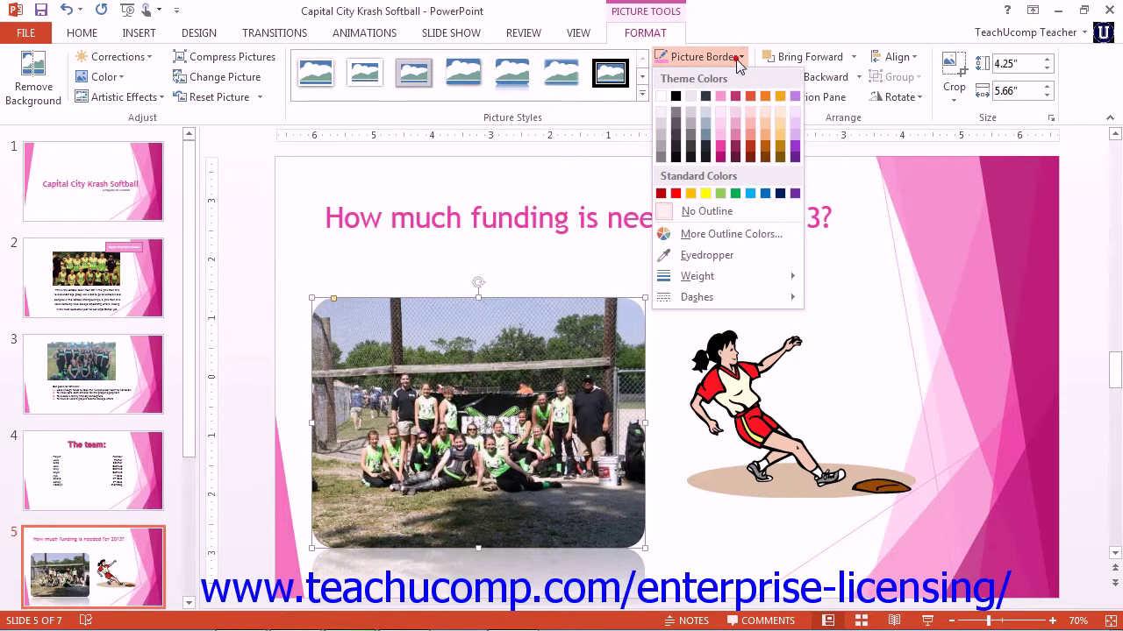
pyautogui.click(720, 158)
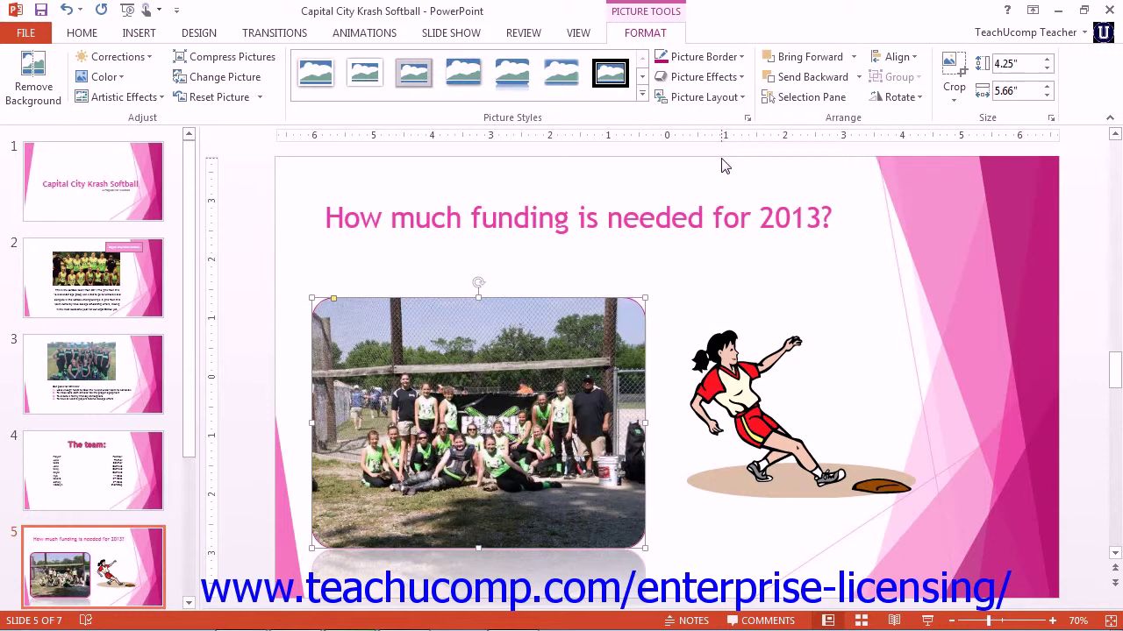
# - Set the photo's border weight to 4½ pt, previewing Dashes but keeping it solid
pyautogui.click(740, 58)
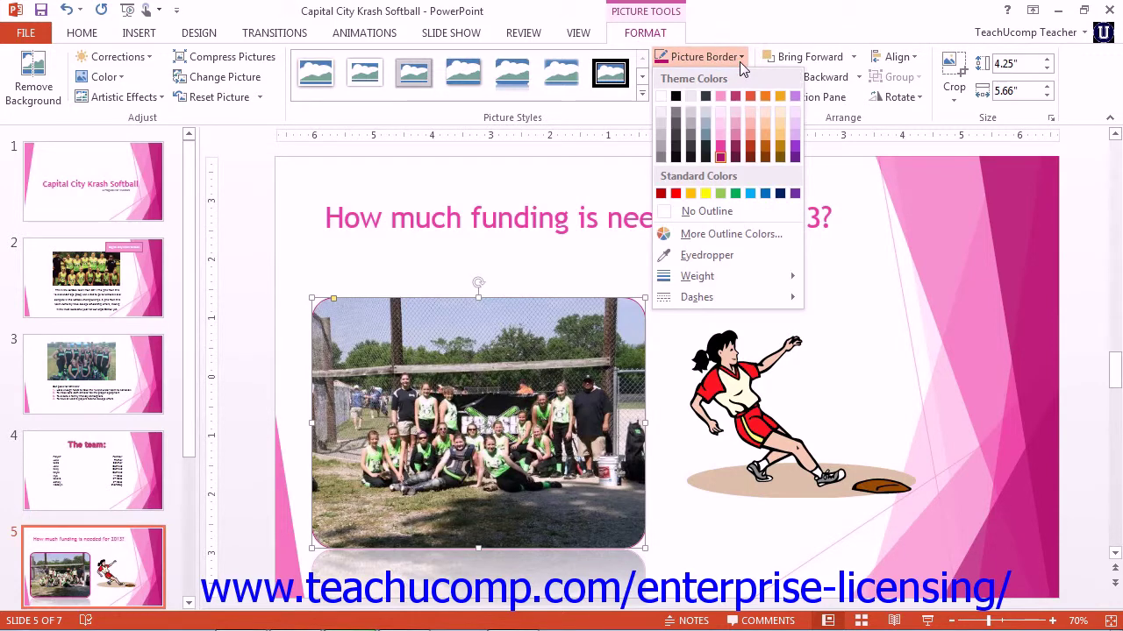
pyautogui.moveTo(740, 277)
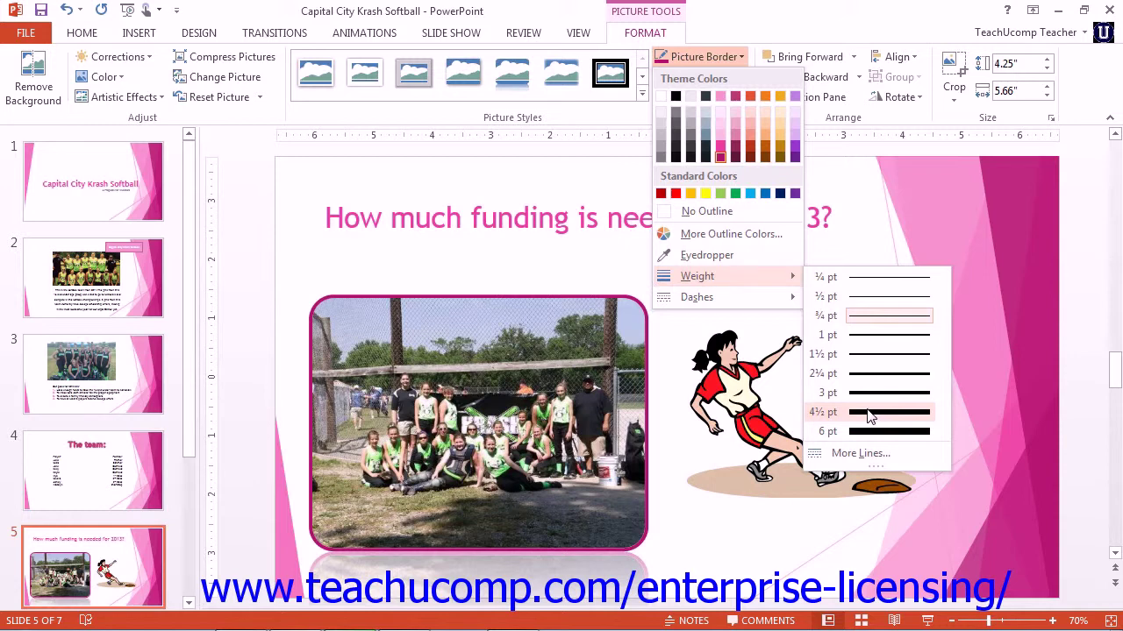
pyautogui.click(871, 416)
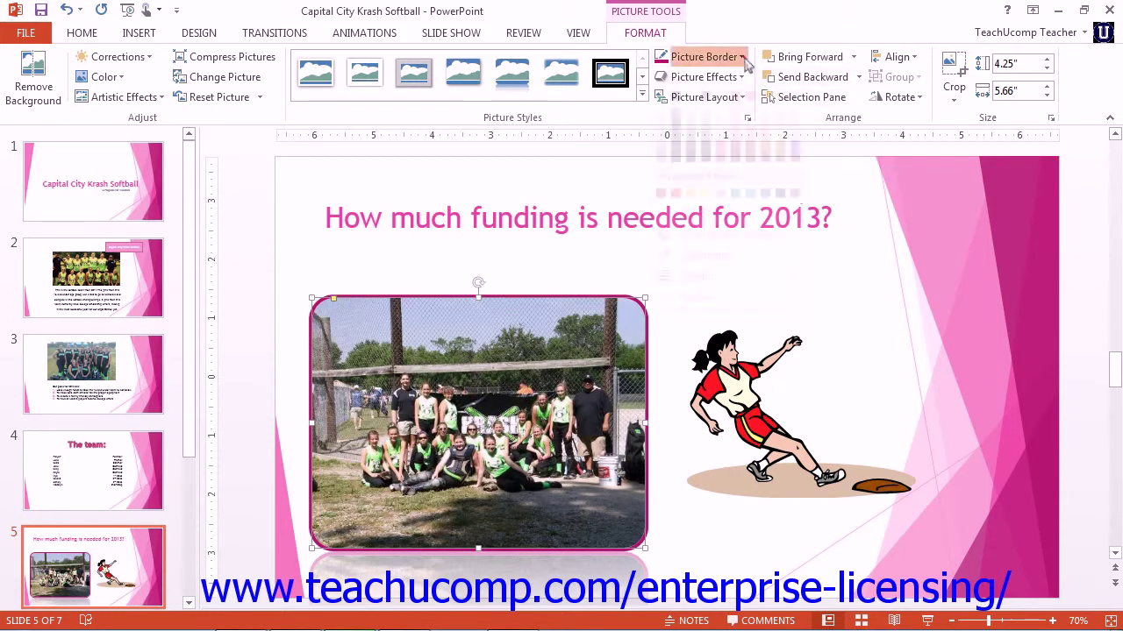
pyautogui.click(701, 56)
pyautogui.moveTo(761, 301)
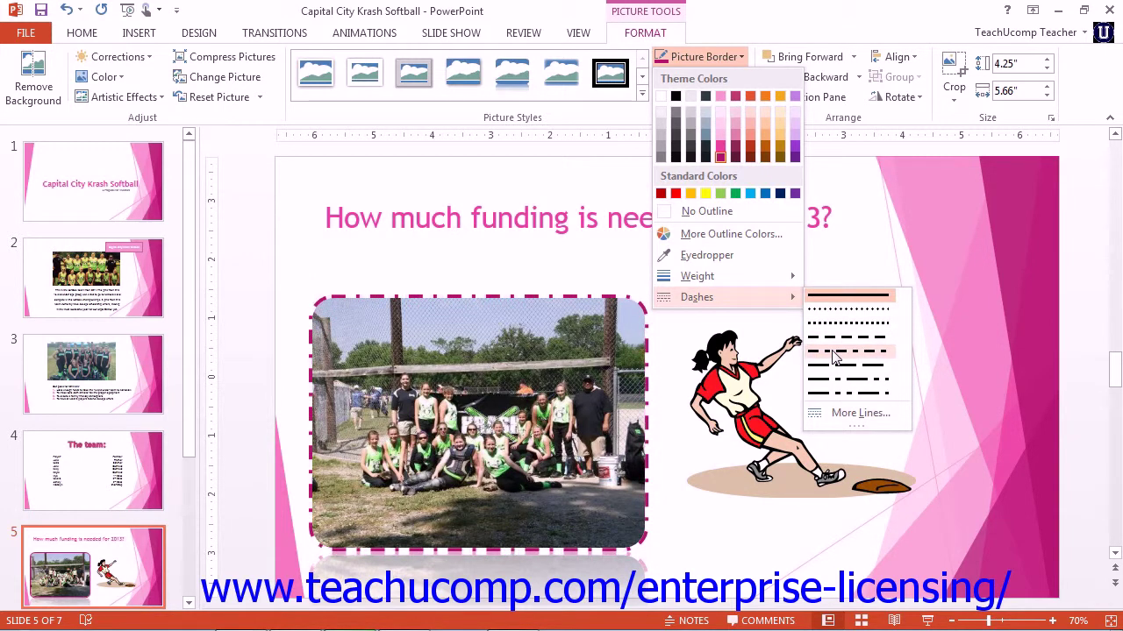
pyautogui.click(568, 263)
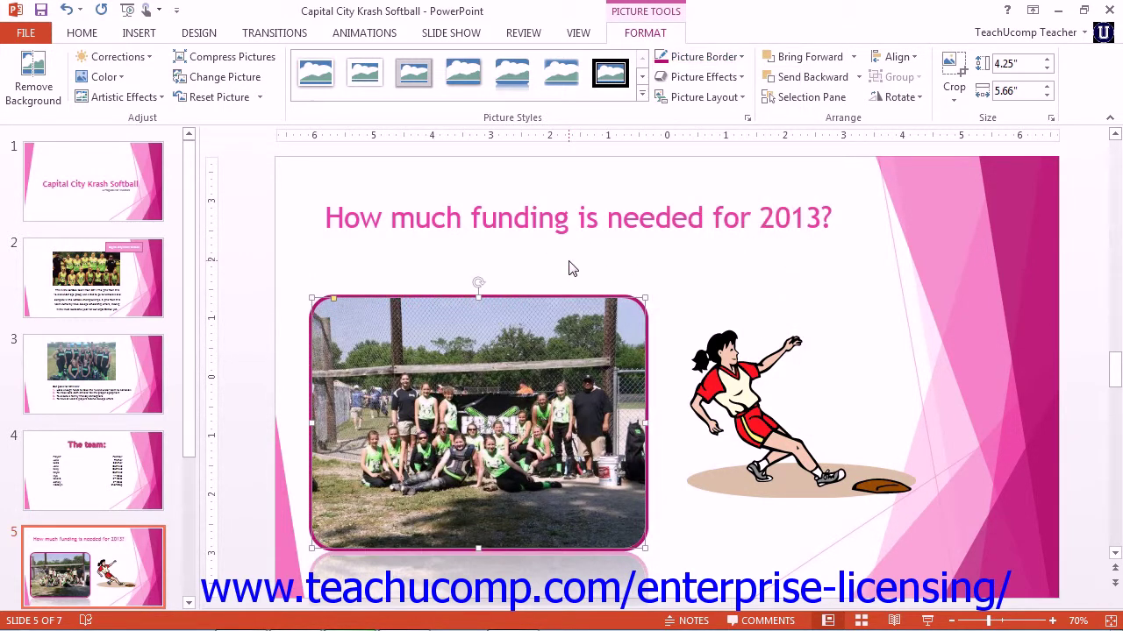
pyautogui.click(725, 79)
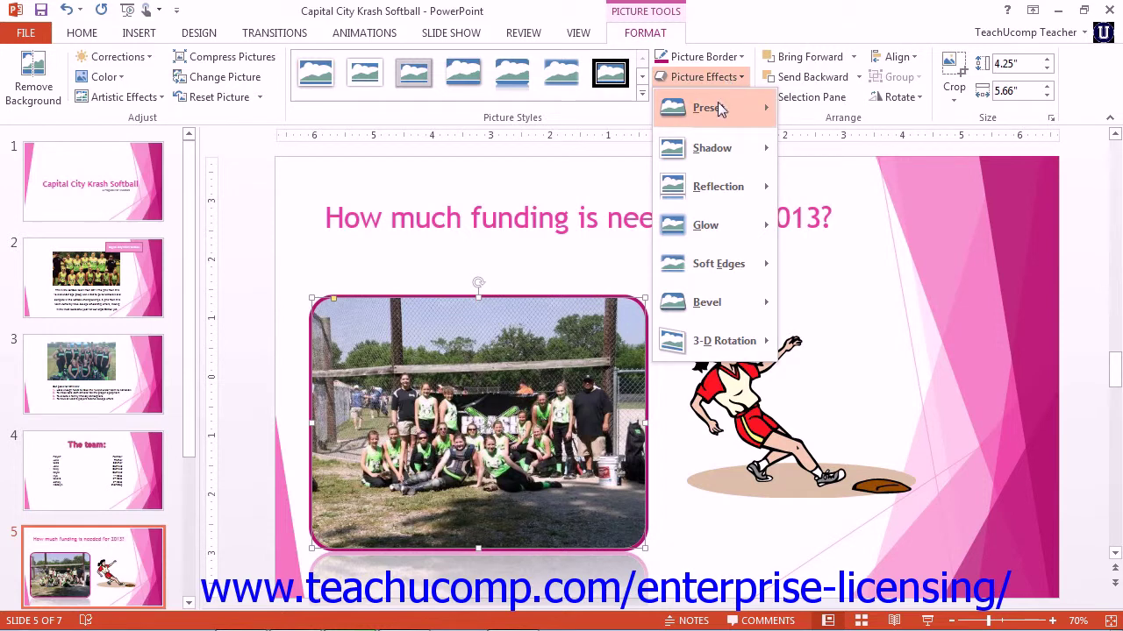
pyautogui.moveTo(726, 153)
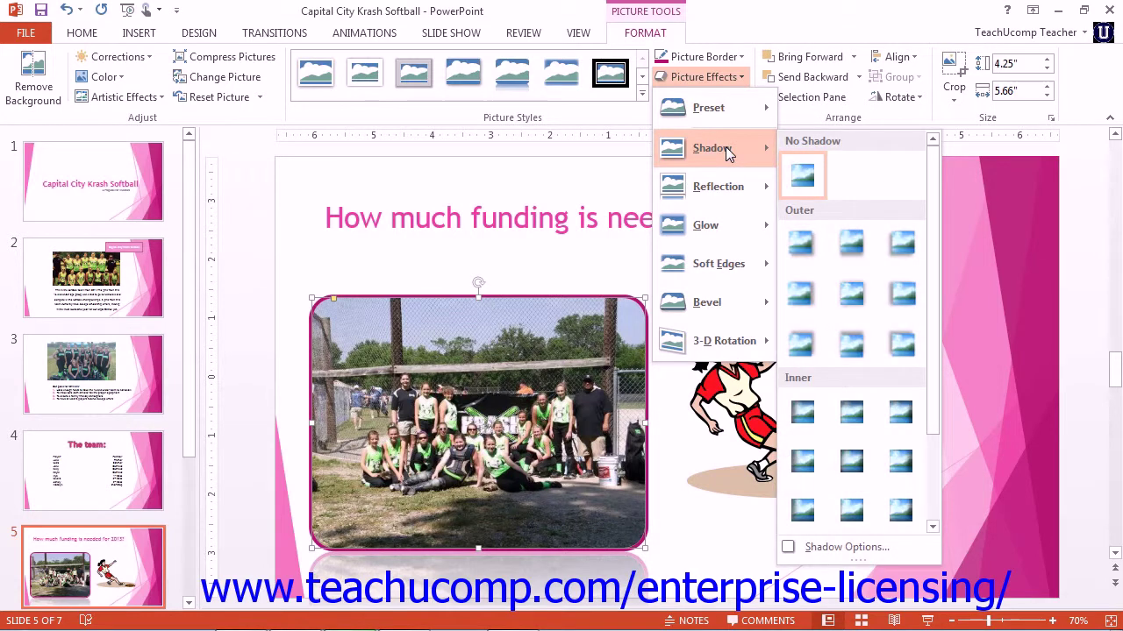
pyautogui.moveTo(726, 189)
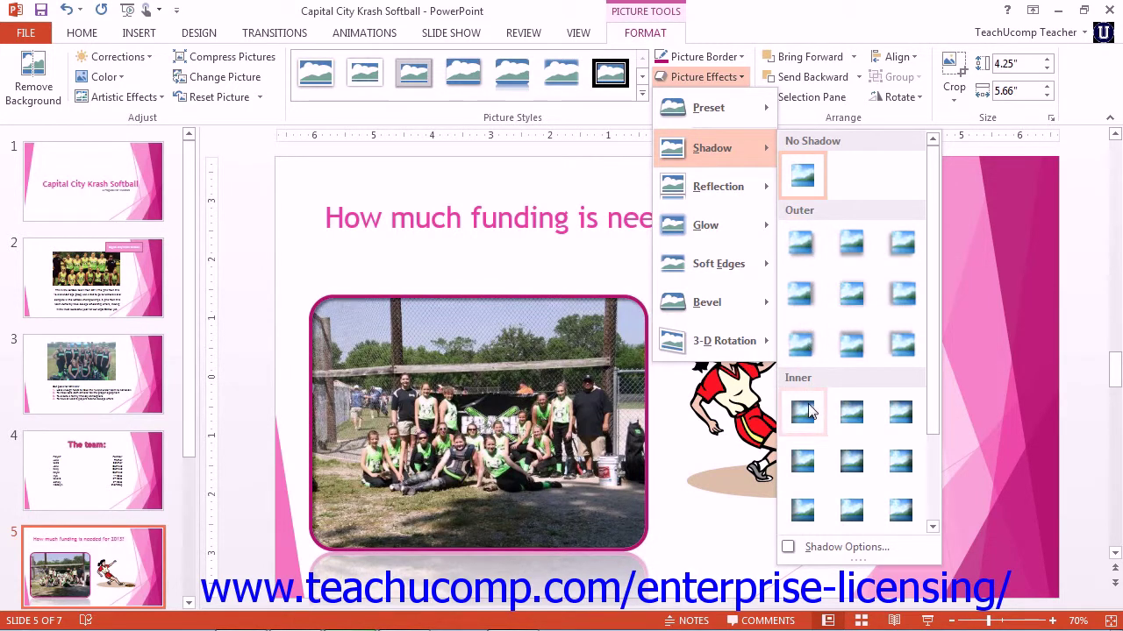
pyautogui.click(603, 270)
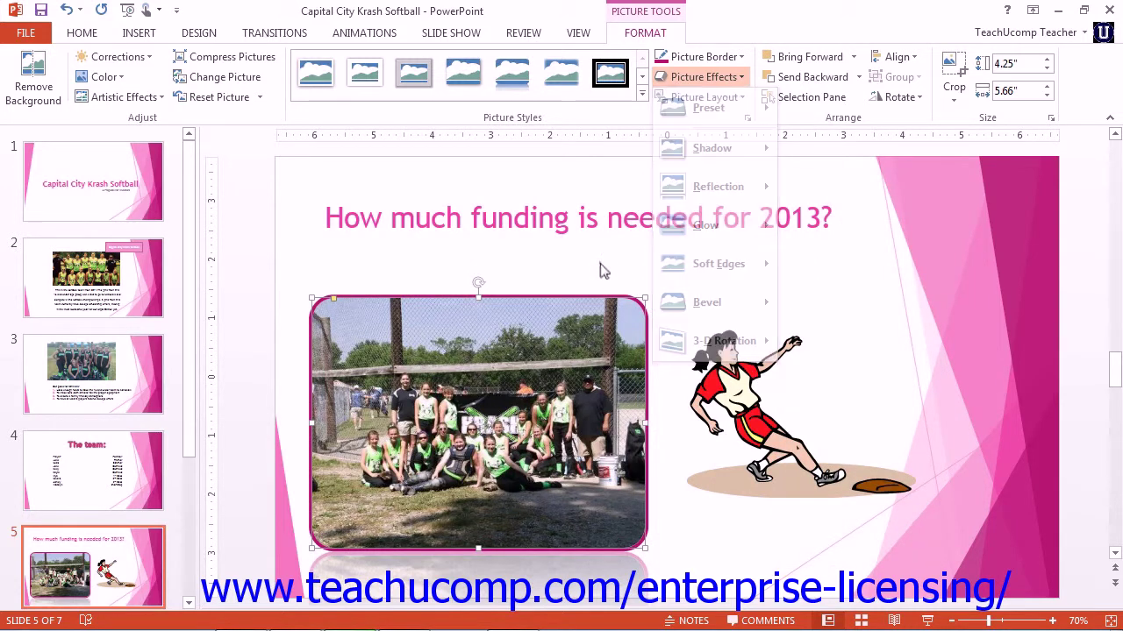
pyautogui.click(734, 98)
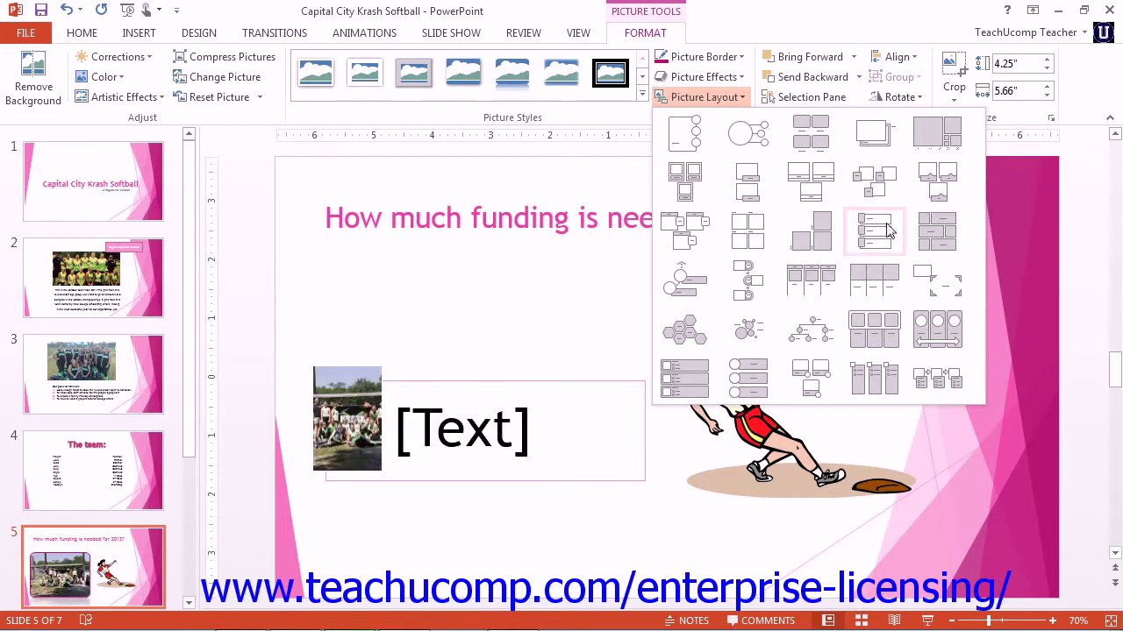
pyautogui.press('Escape')
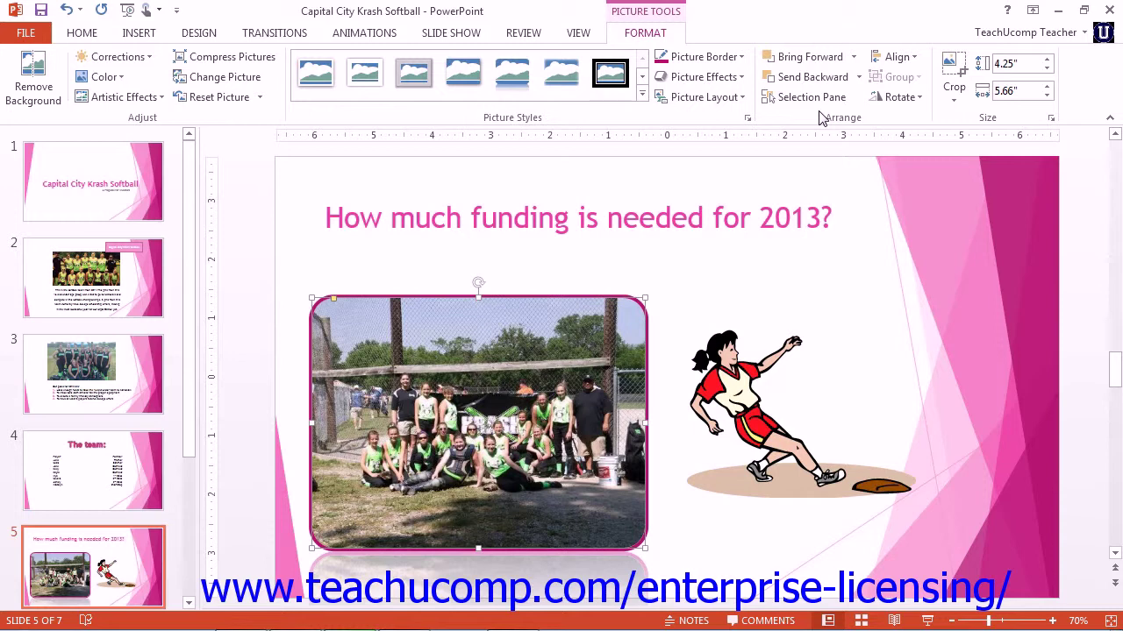
pyautogui.click(806, 96)
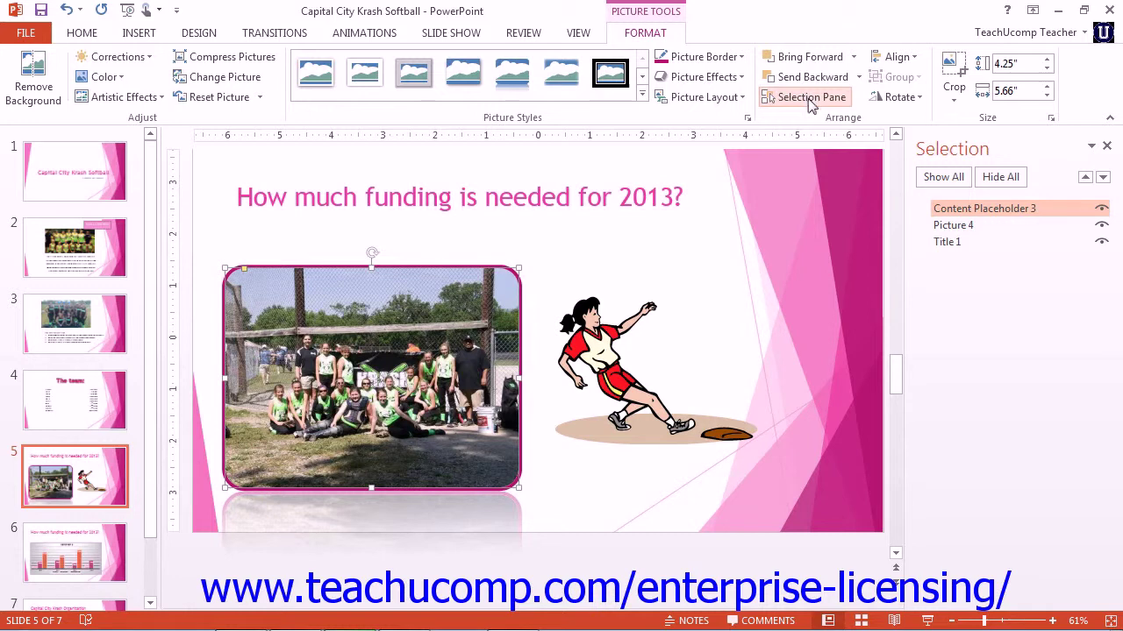
pyautogui.click(811, 102)
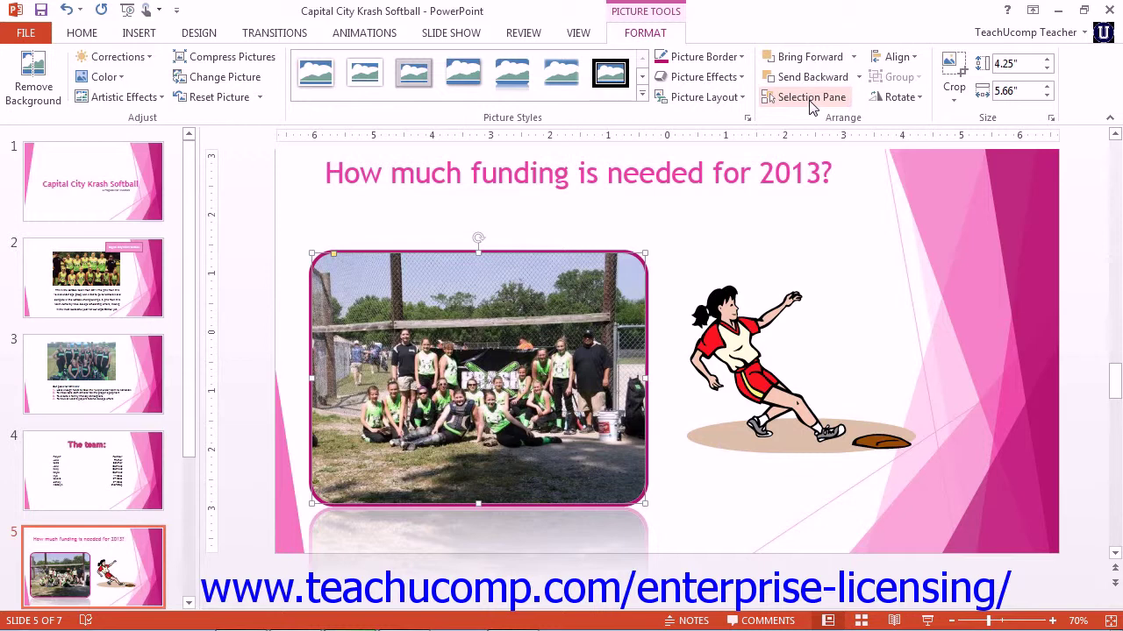
pyautogui.click(914, 58)
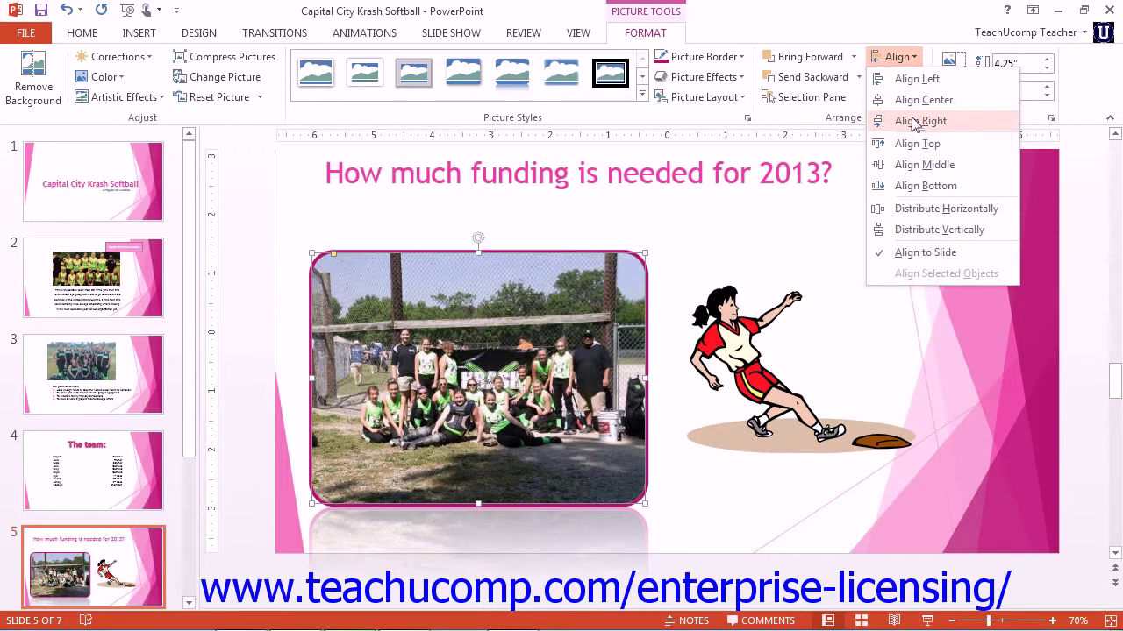
pyautogui.click(831, 158)
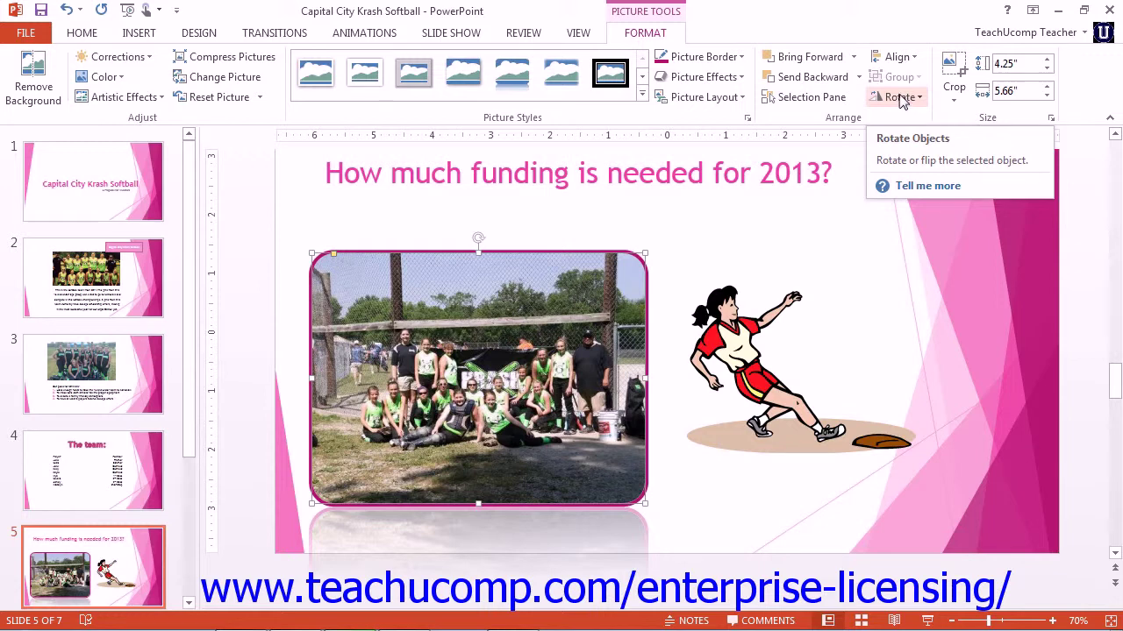
pyautogui.click(904, 100)
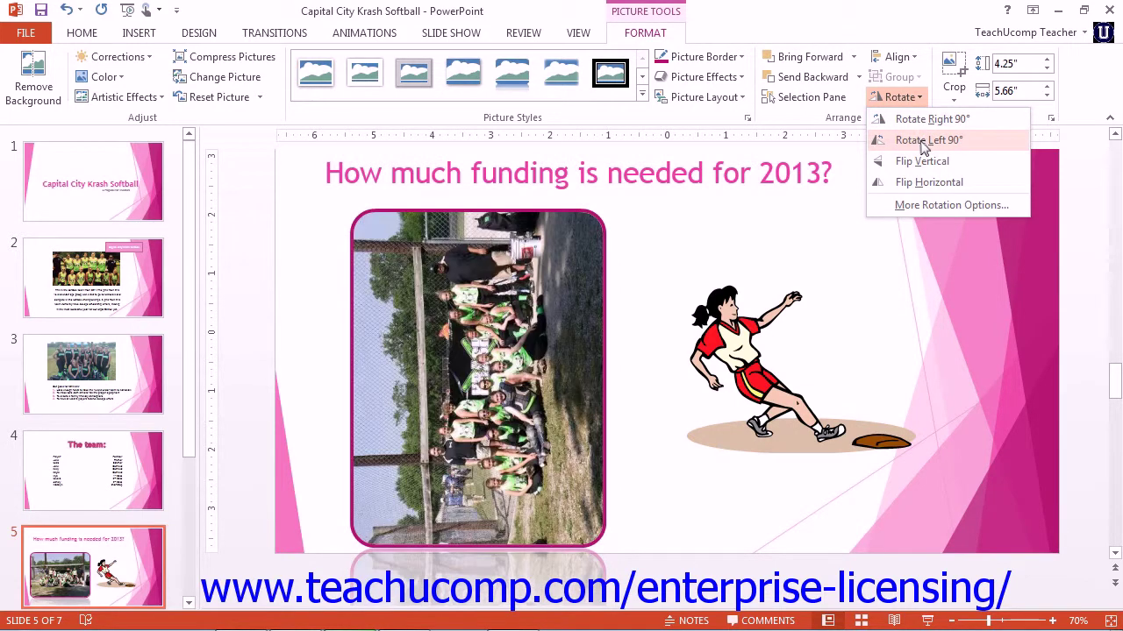
pyautogui.click(926, 182)
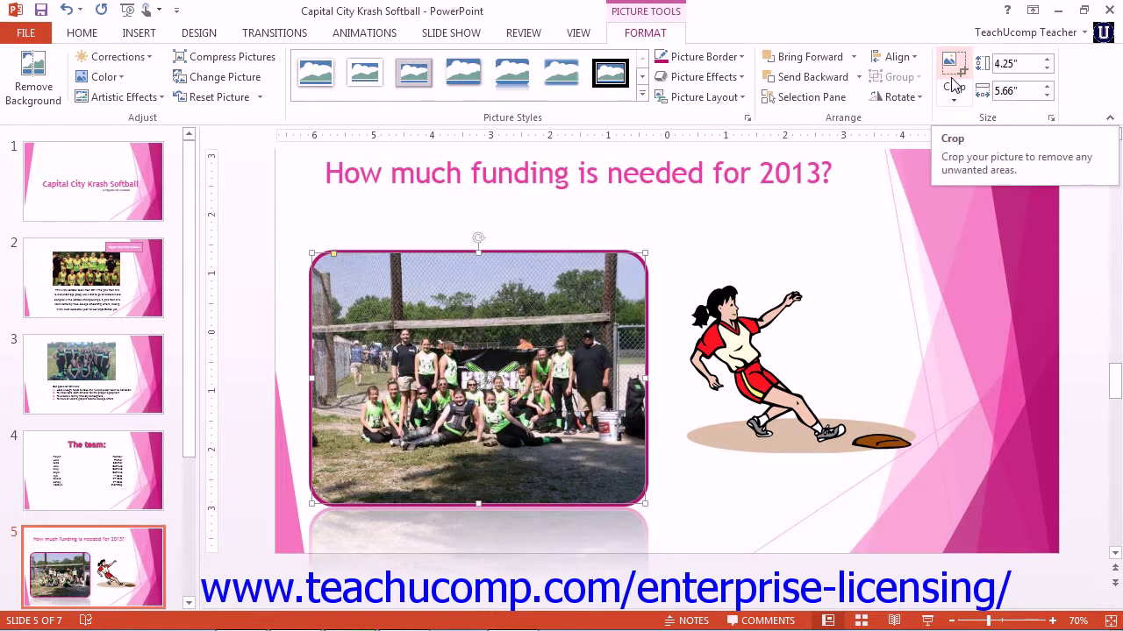
# - Crop the photo by pulling its top-right and bottom-left corners inward
pyautogui.click(954, 85)
pyautogui.moveTo(644, 258); pyautogui.dragTo(614, 299)
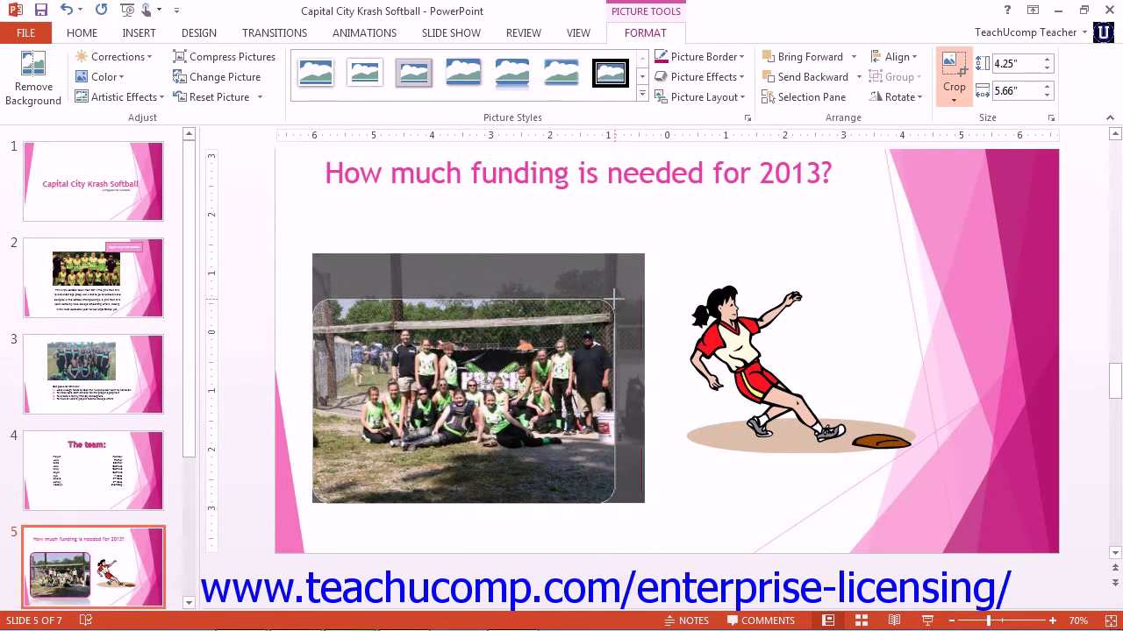
pyautogui.moveTo(314, 502); pyautogui.dragTo(373, 468)
pyautogui.moveTo(366, 468); pyautogui.dragTo(363, 471)
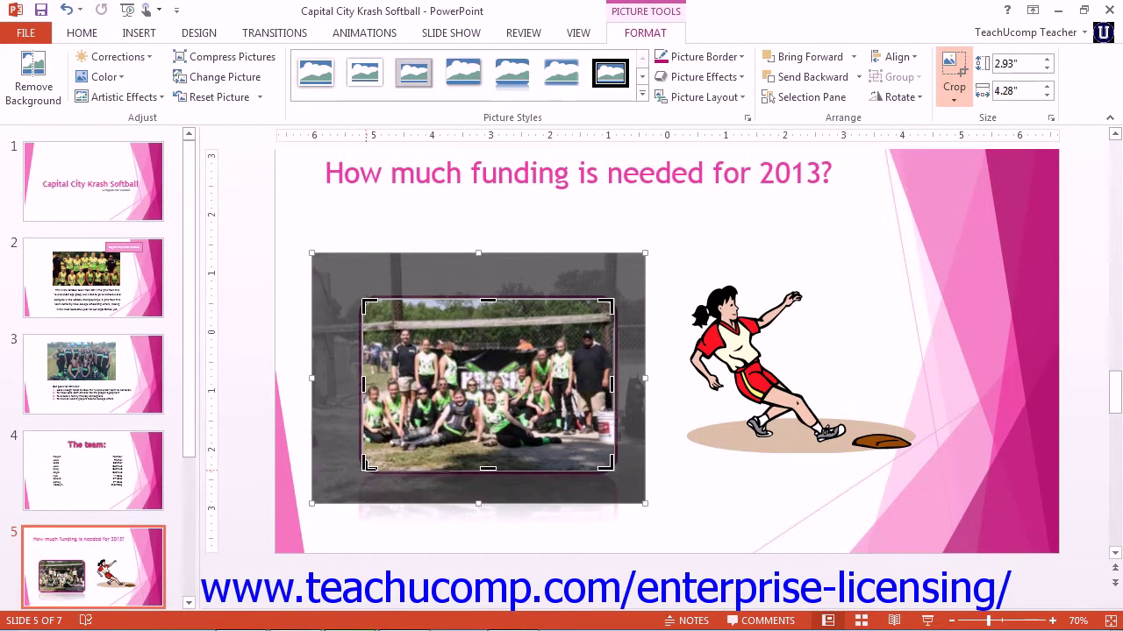
pyautogui.click(954, 73)
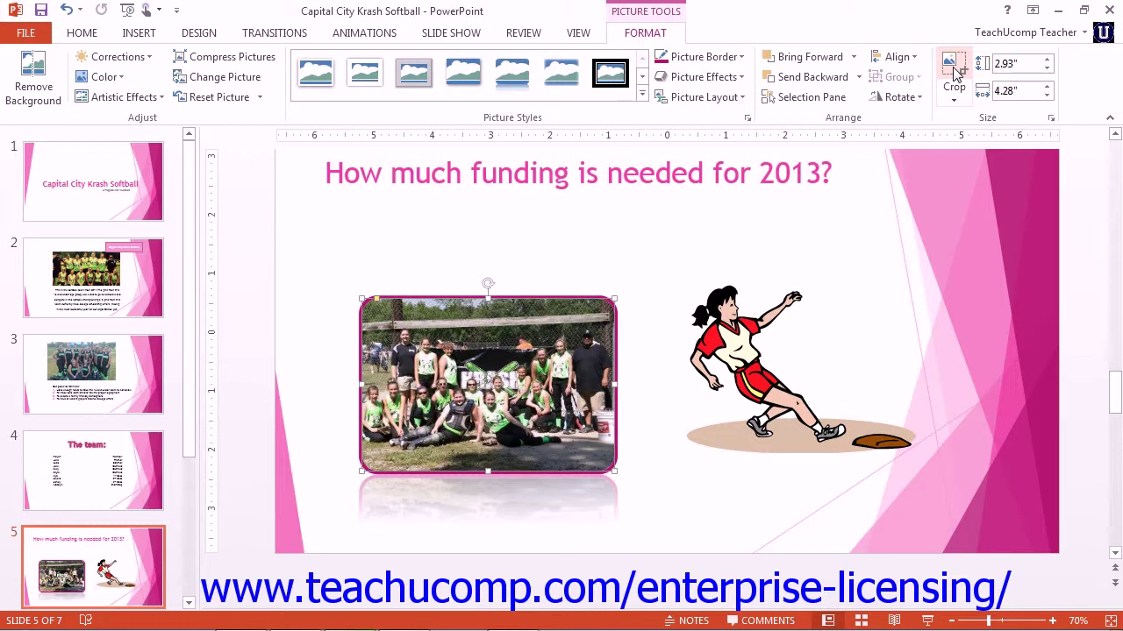
# - Recrop, widening the top-right corner slightly so the photo is 3.24" by 4.61"
pyautogui.click(954, 72)
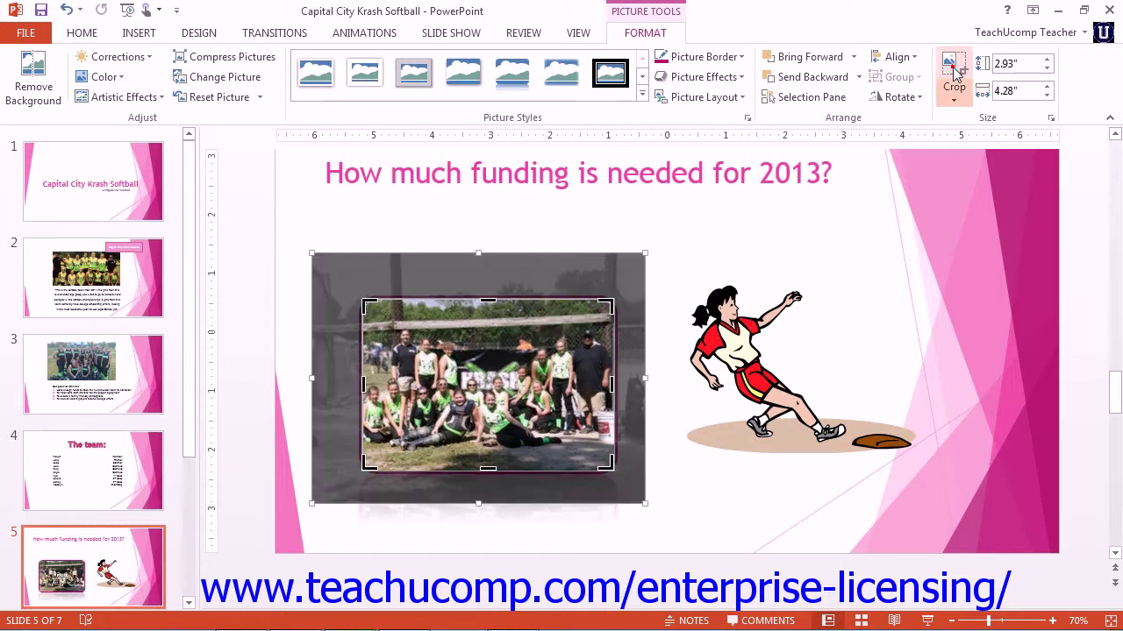
pyautogui.moveTo(606, 307); pyautogui.dragTo(631, 282)
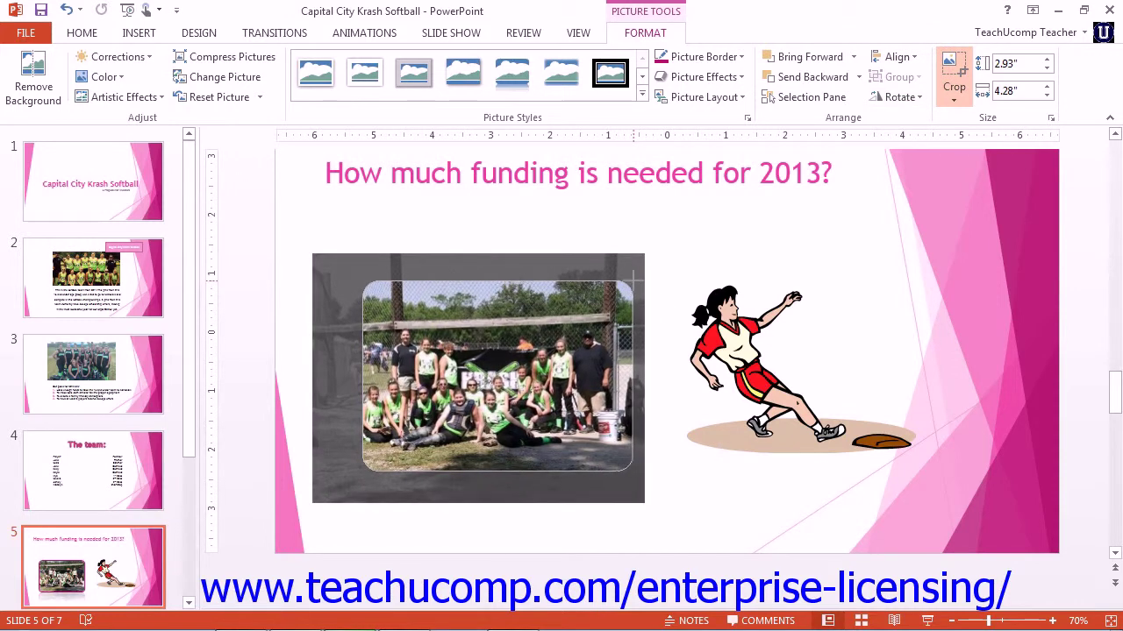
pyautogui.click(952, 75)
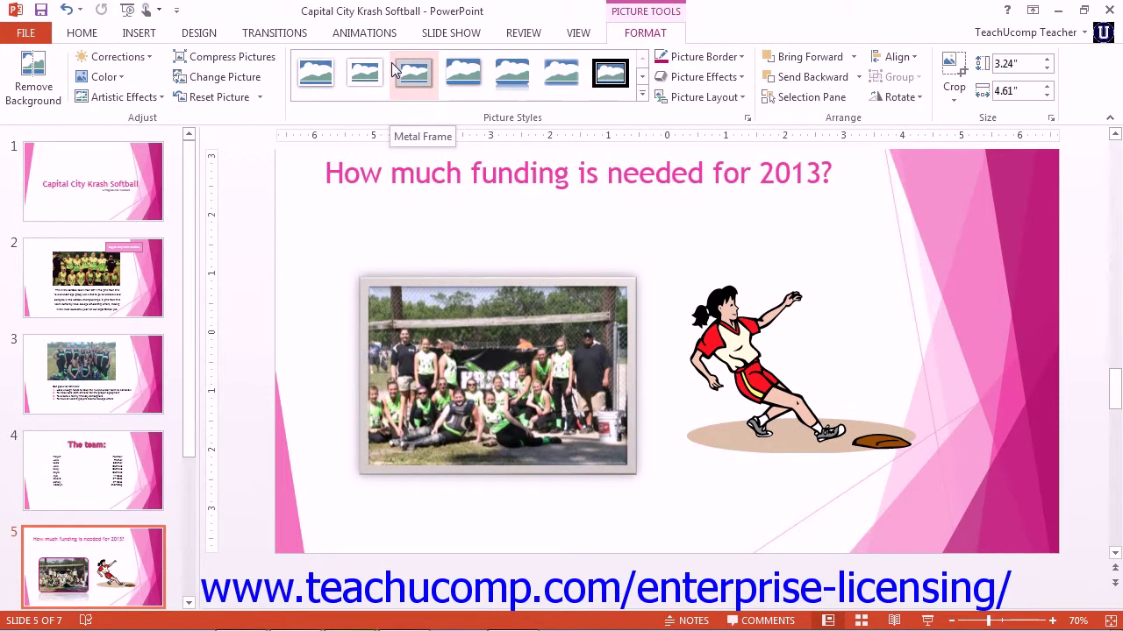
pyautogui.click(956, 100)
pyautogui.moveTo(987, 144)
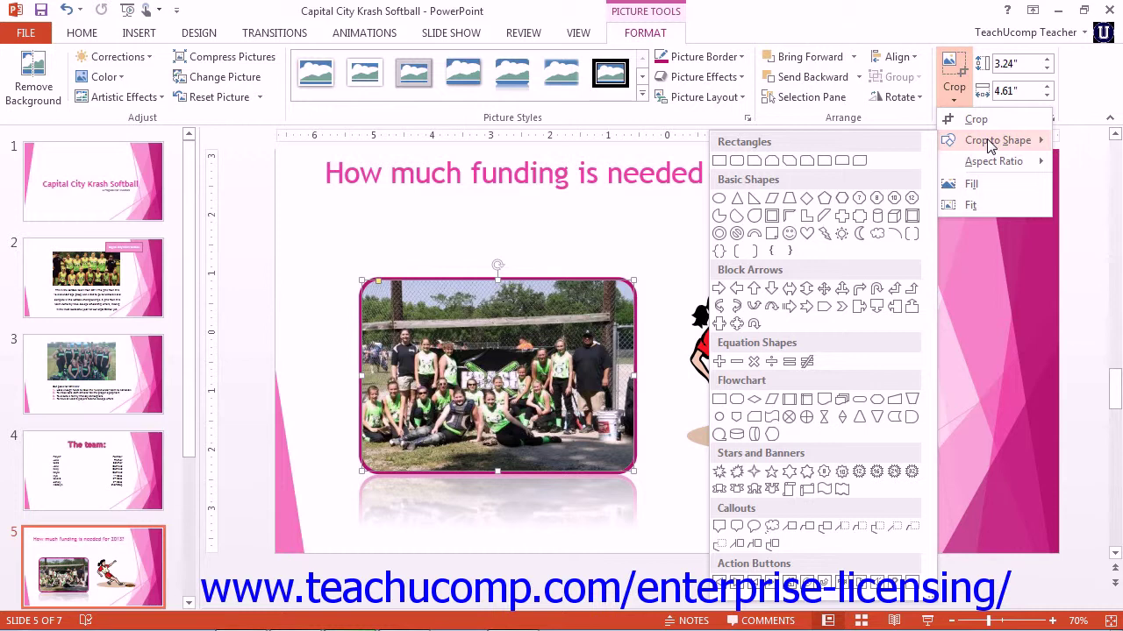
pyautogui.moveTo(989, 165)
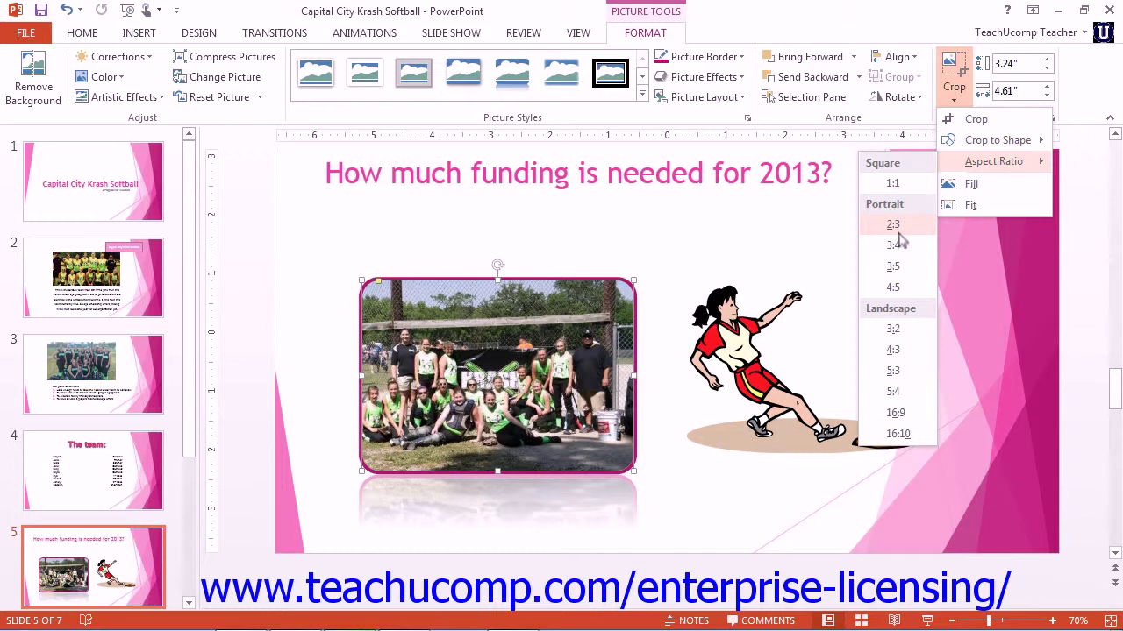
pyautogui.click(830, 219)
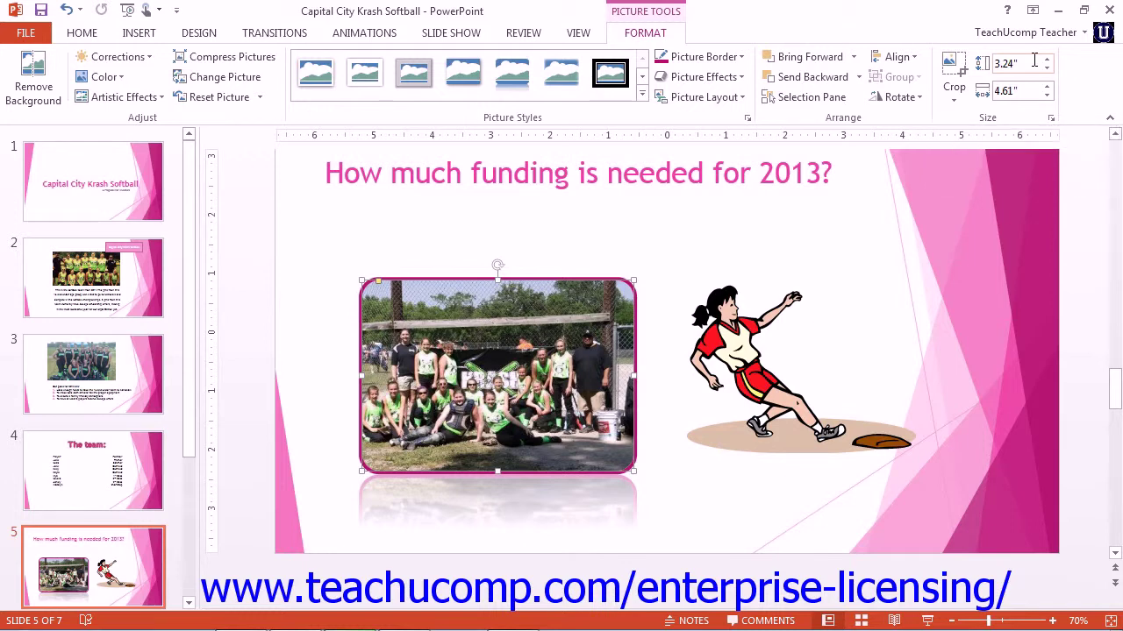
# - Open the Format Picture size settings and uncheck Lock aspect ratio for the 3.24" × 4.61" photo
pyautogui.click(1051, 117)
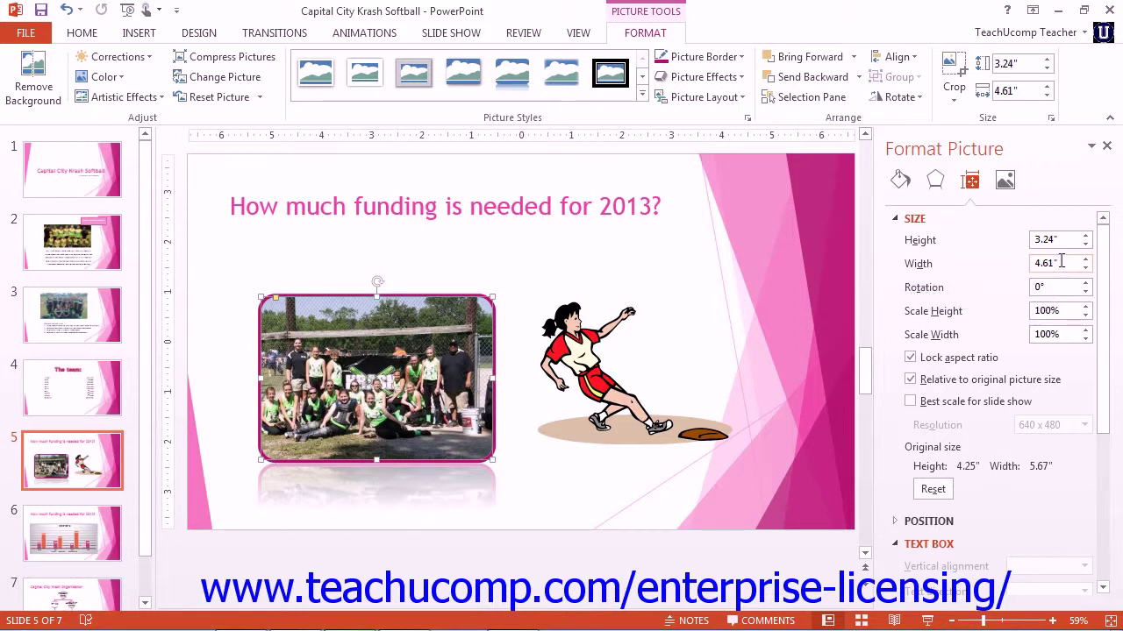
pyautogui.click(911, 358)
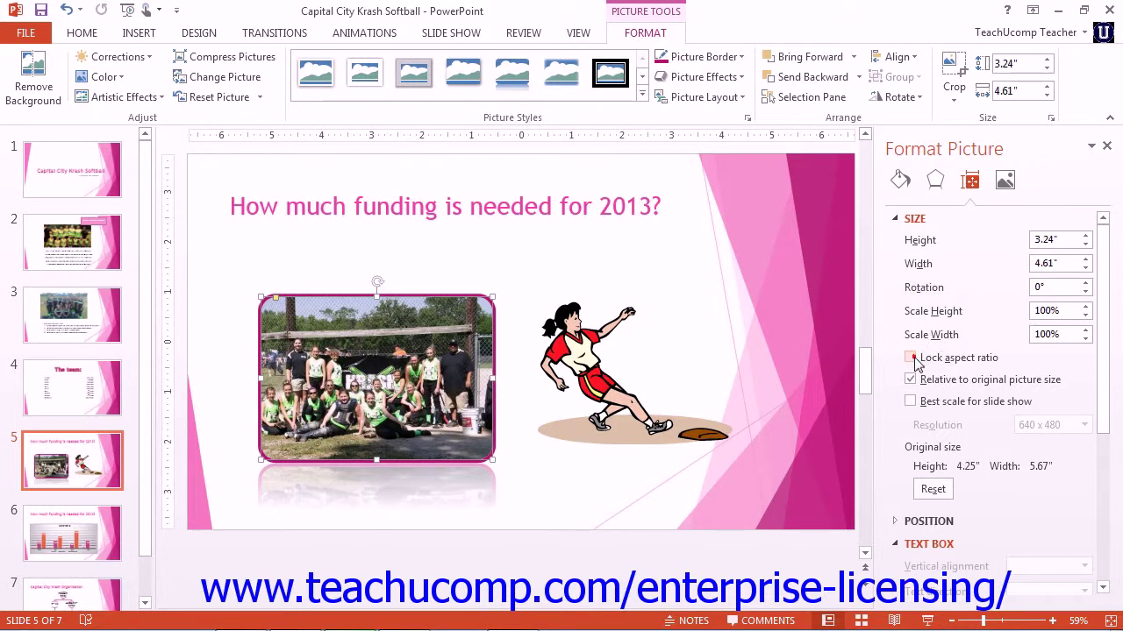